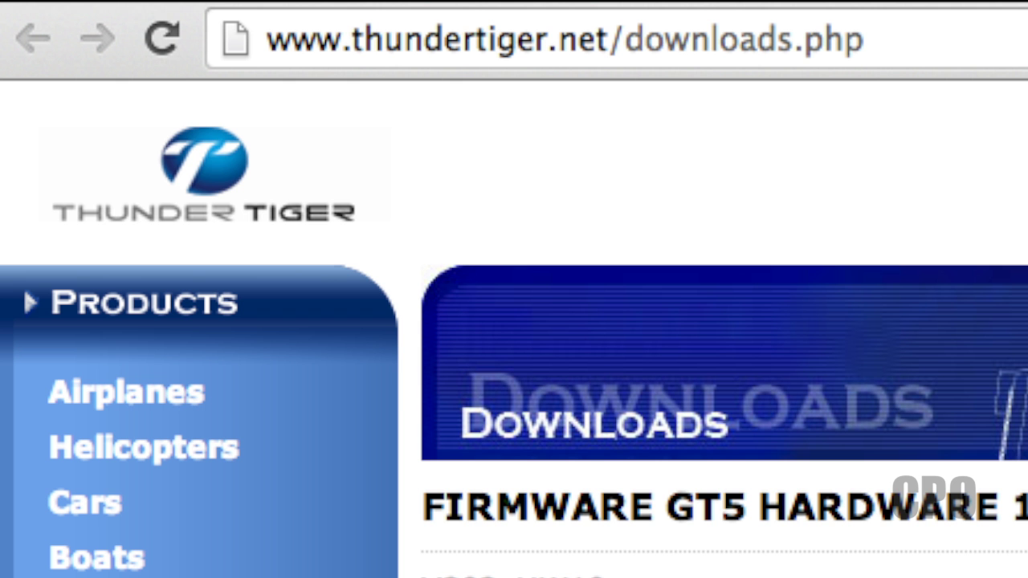
Download the GT5tools_1.0.0-mac archive from the Updater & Driver section of the Thunder Tiger downloads page.
scroll(602, 322, down, 5)
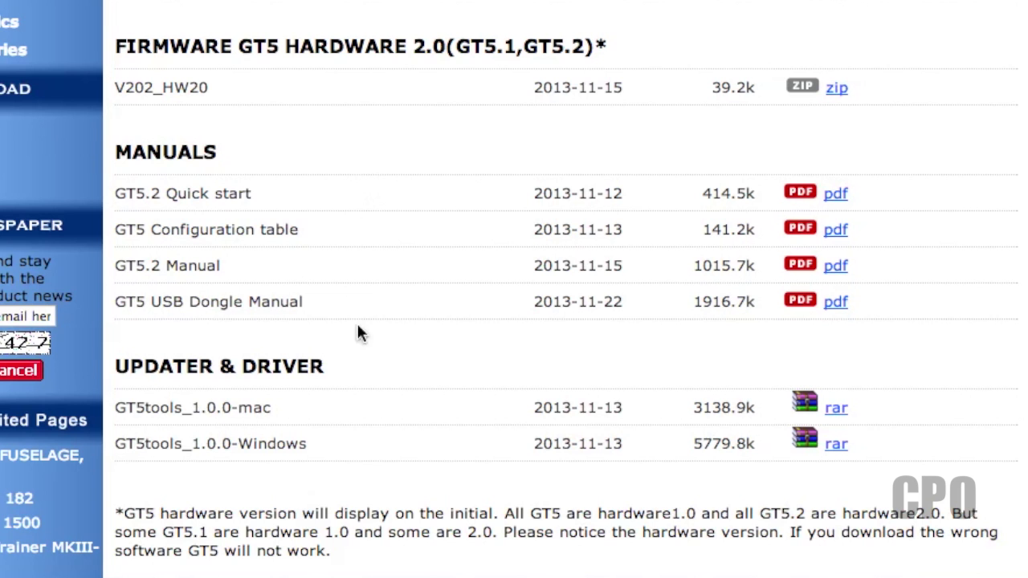
click(835, 408)
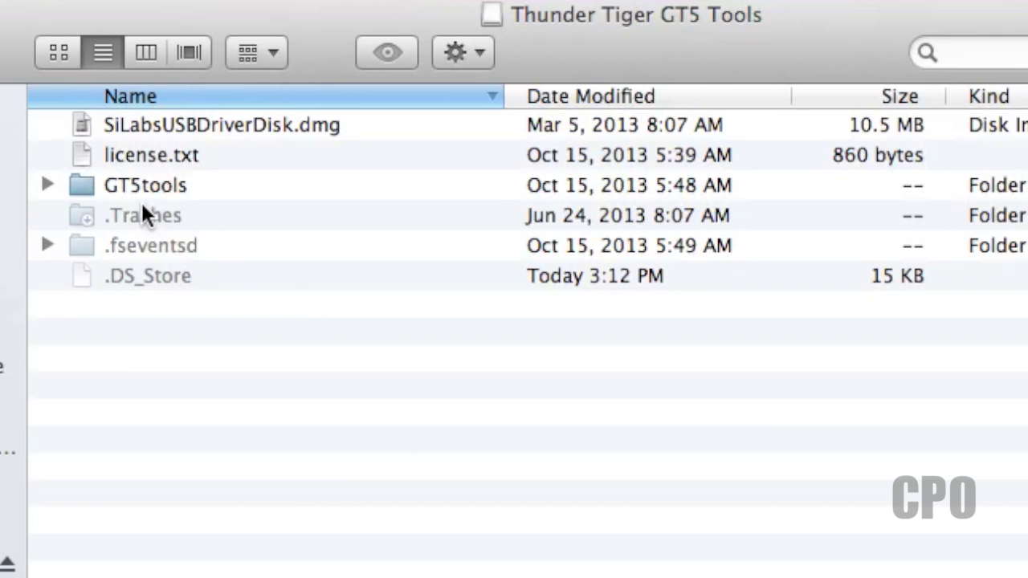
Open the GT5tools folder on the Thunder Tiger GT5 Tools disk and launch the GT5 Tools application.
double_click(141, 186)
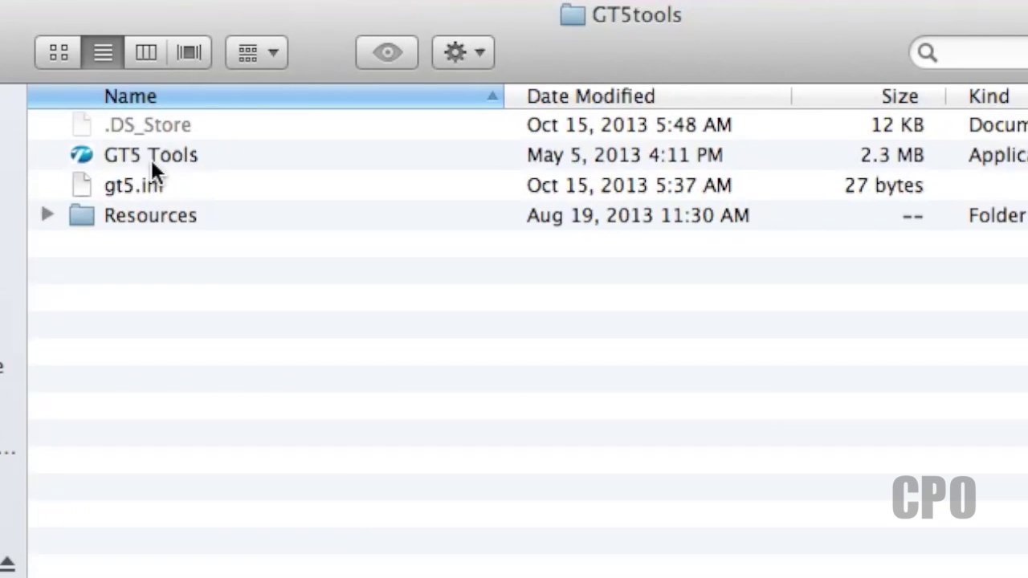
click(151, 160)
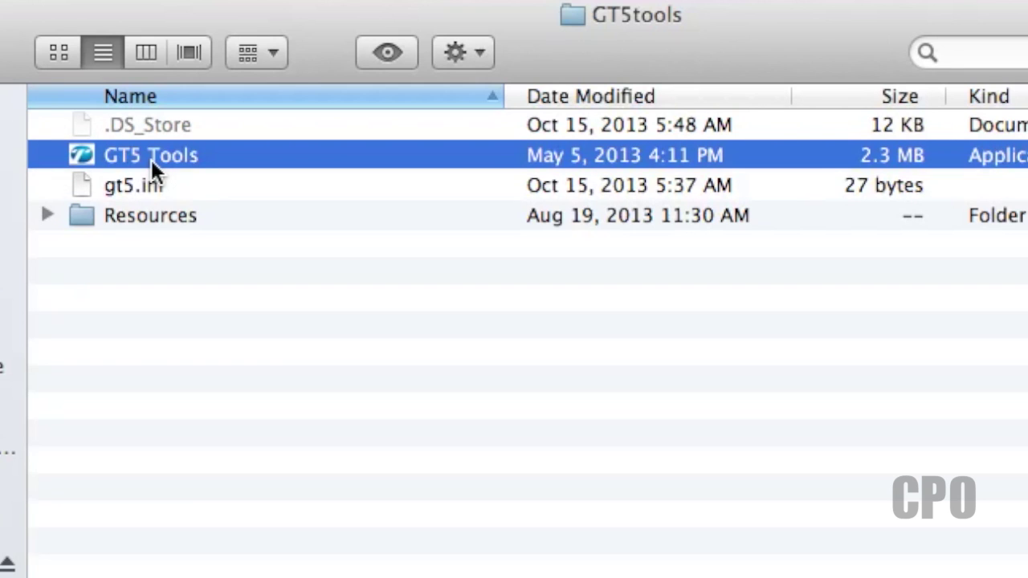
double_click(151, 160)
click(882, 419)
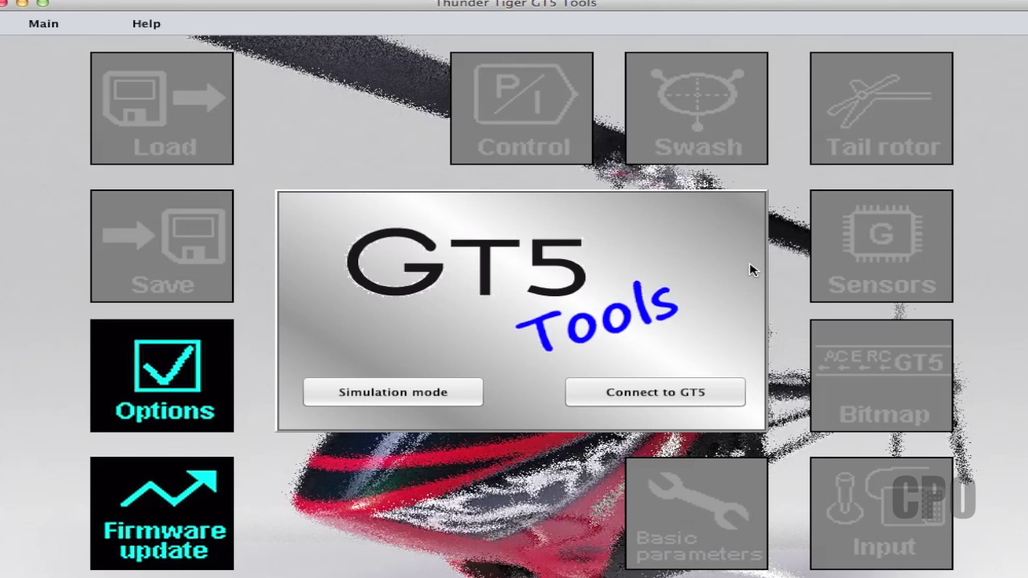
Start simulation mode and look through the Control and Swash plate settings, trying the tail gyro test.
click(344, 397)
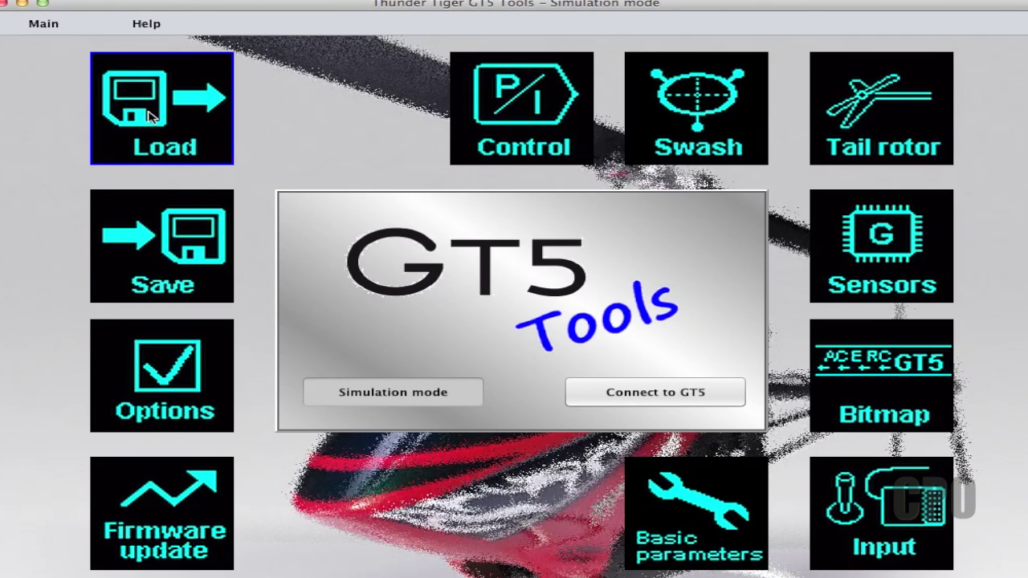
click(542, 115)
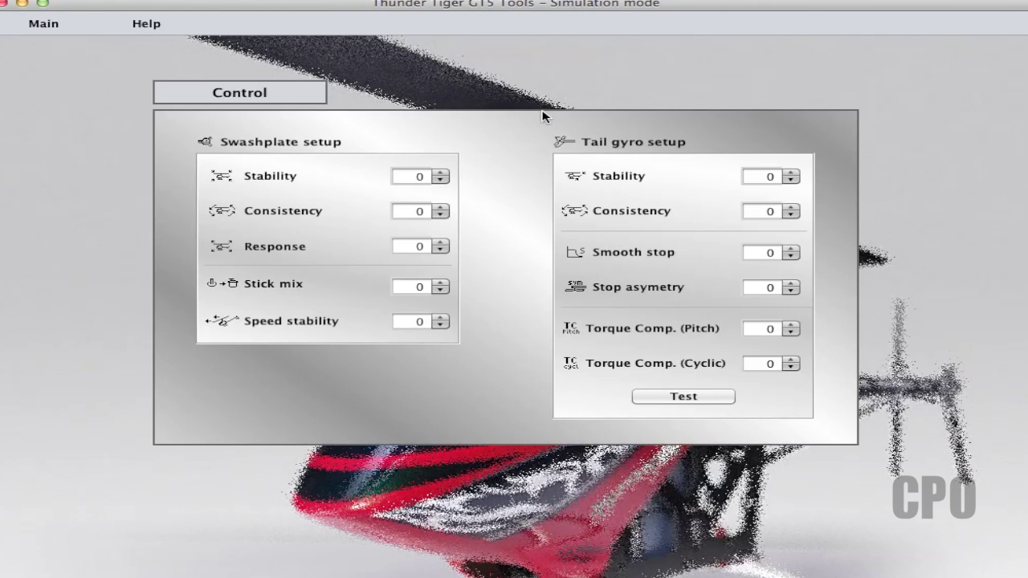
click(679, 401)
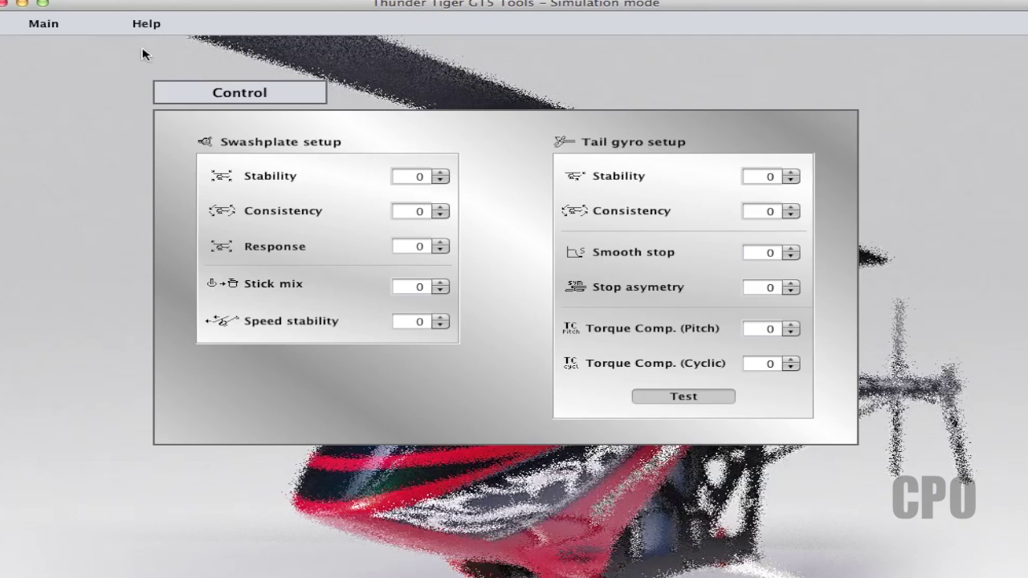
click(58, 28)
click(675, 121)
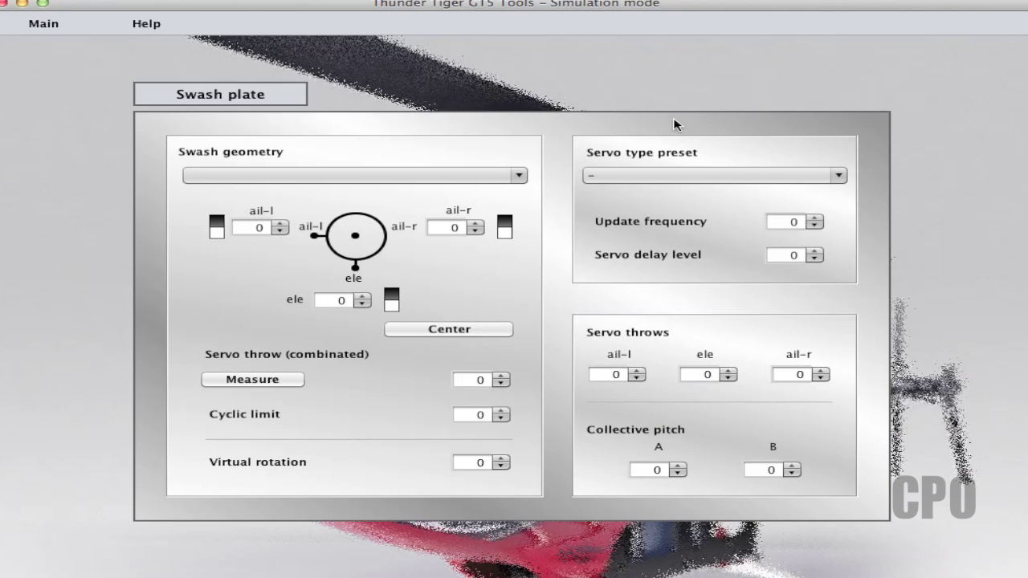
click(33, 25)
Look through the Load, Save and Options pages in simulation mode.
click(139, 97)
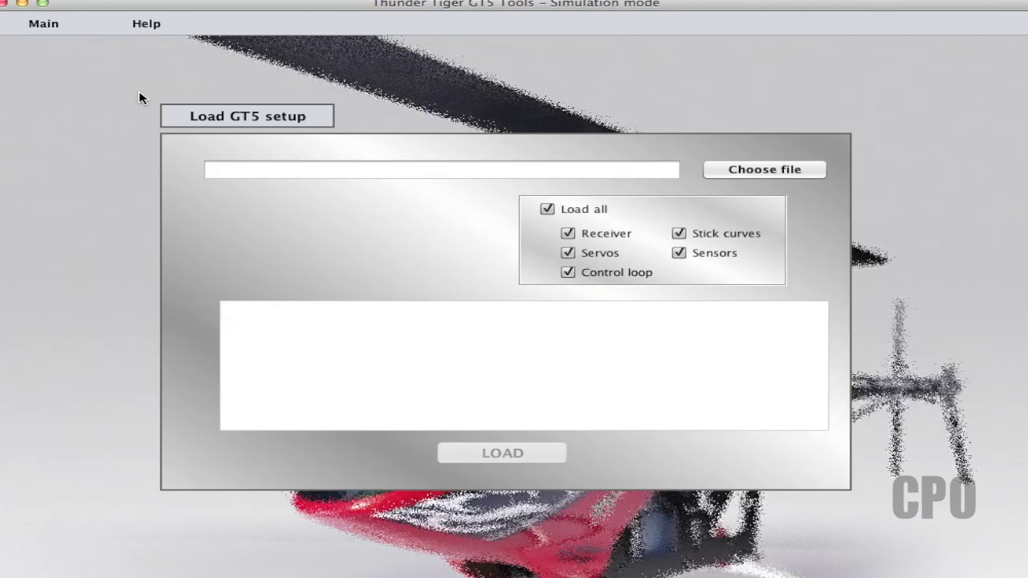
click(48, 26)
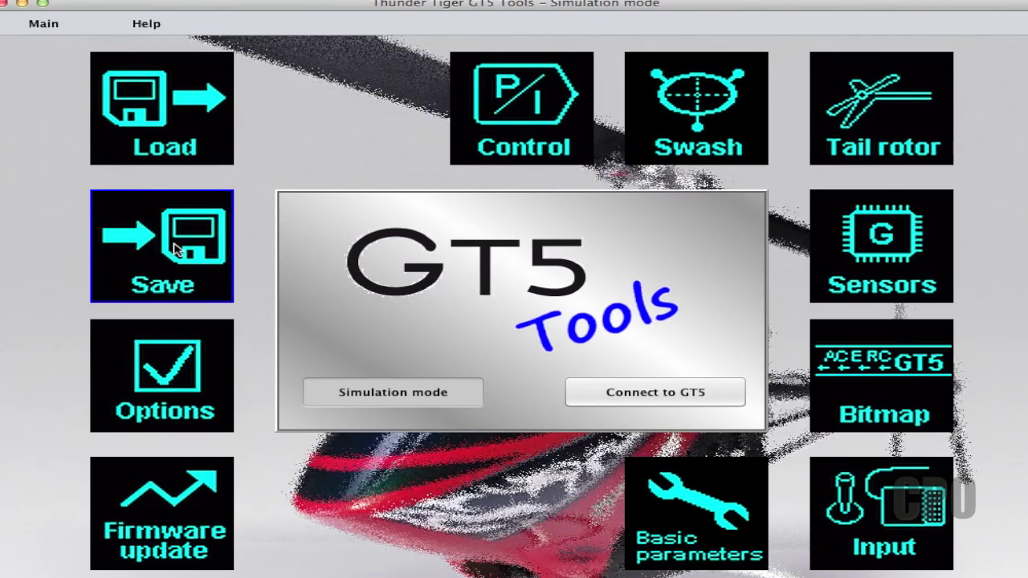
click(175, 249)
click(46, 24)
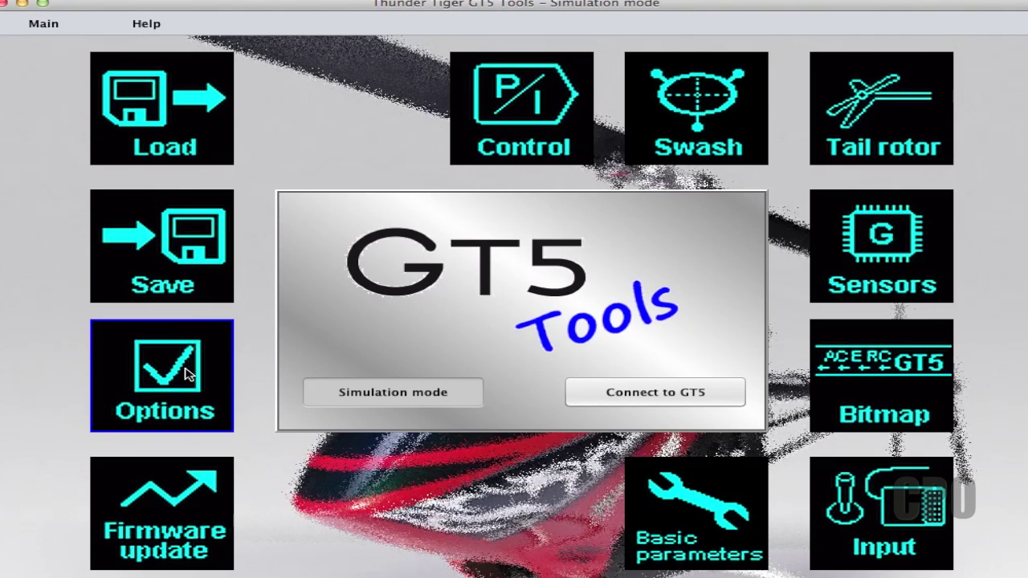
click(183, 375)
click(45, 25)
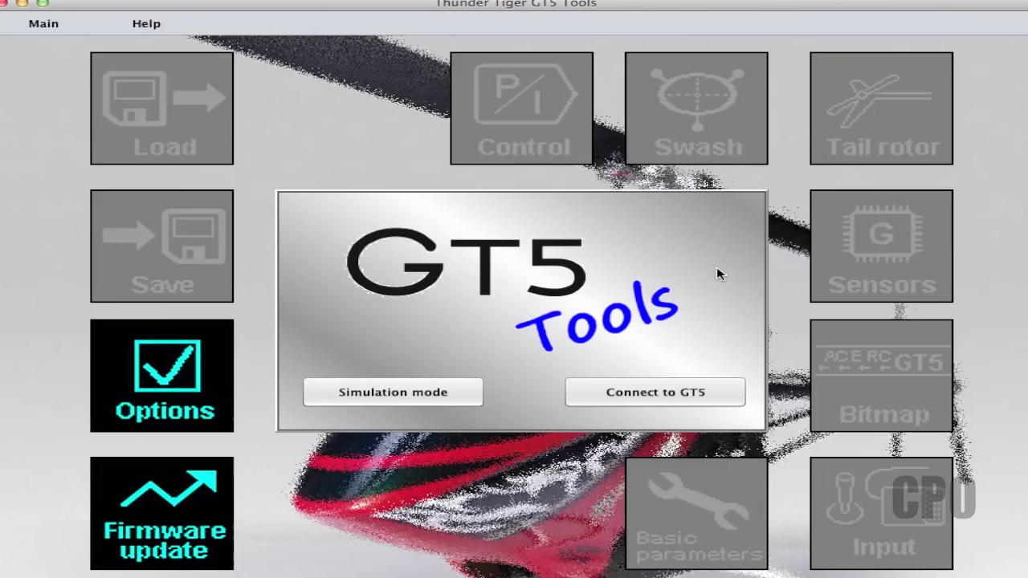
Connect to the GT5 unit and review its swashplate and tail gyro control settings.
click(626, 391)
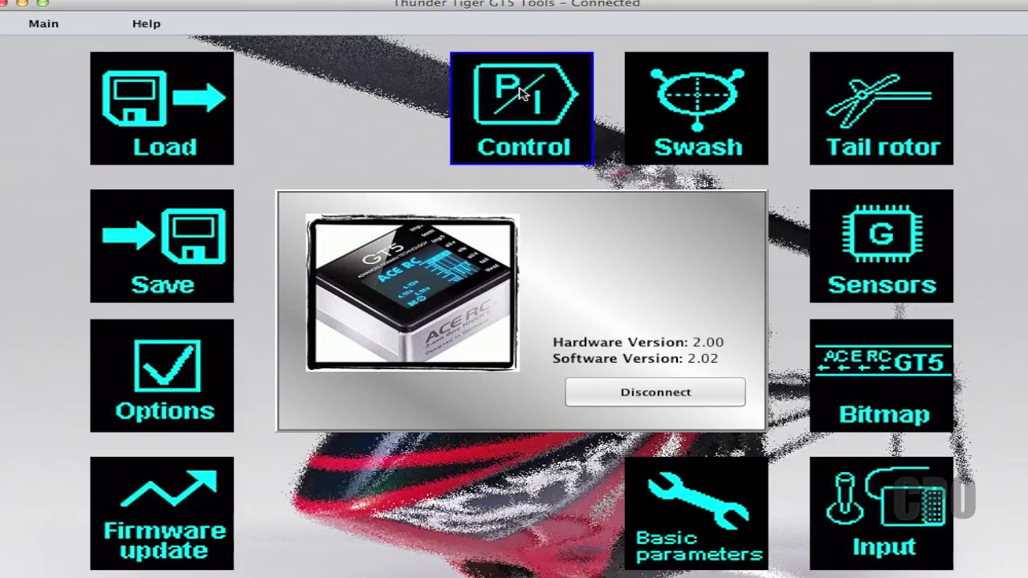
click(519, 96)
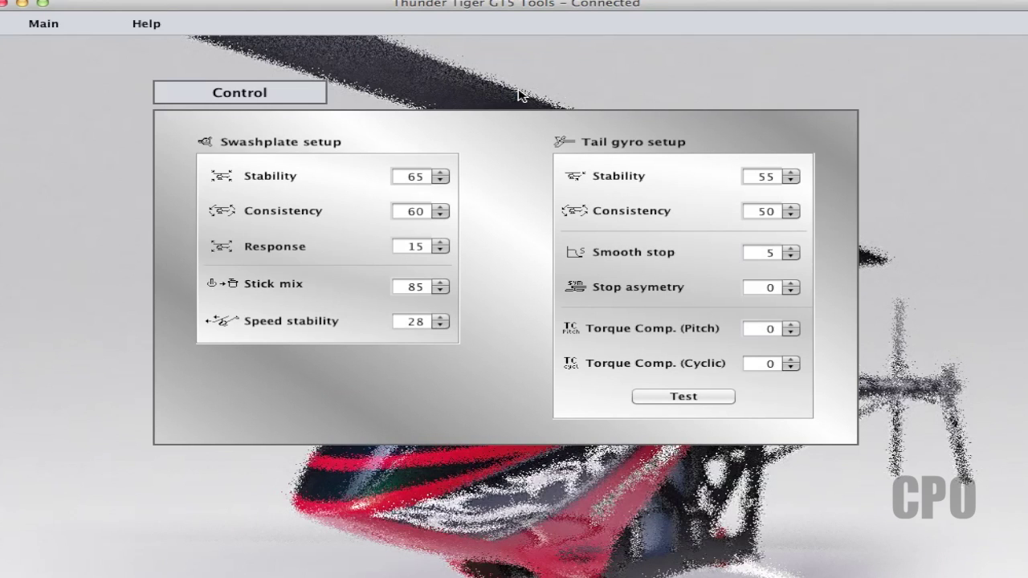
click(71, 28)
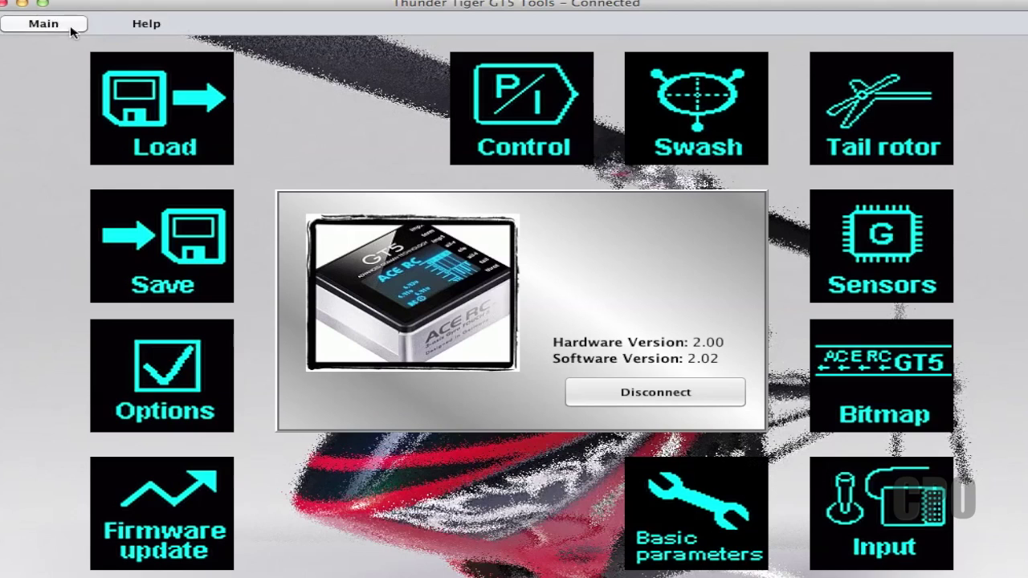
Set the swash plate's servo type preset to High Quality Digital Servo.
click(663, 86)
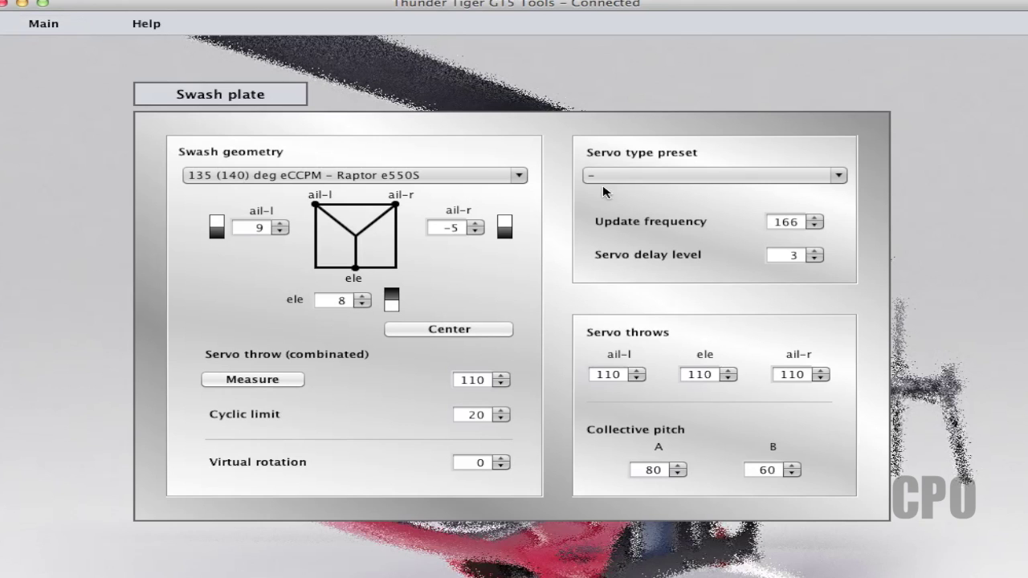
click(846, 176)
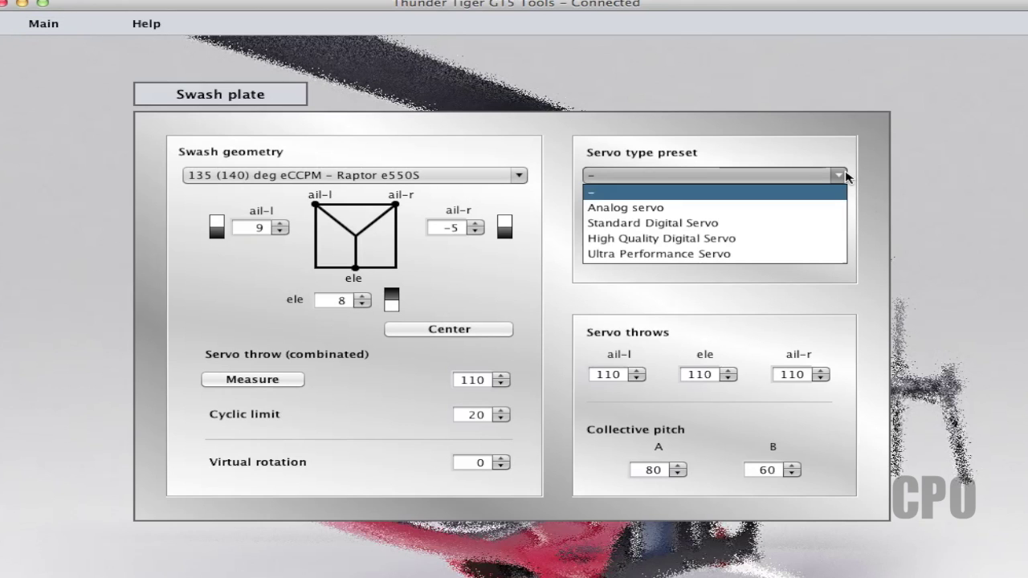
click(809, 238)
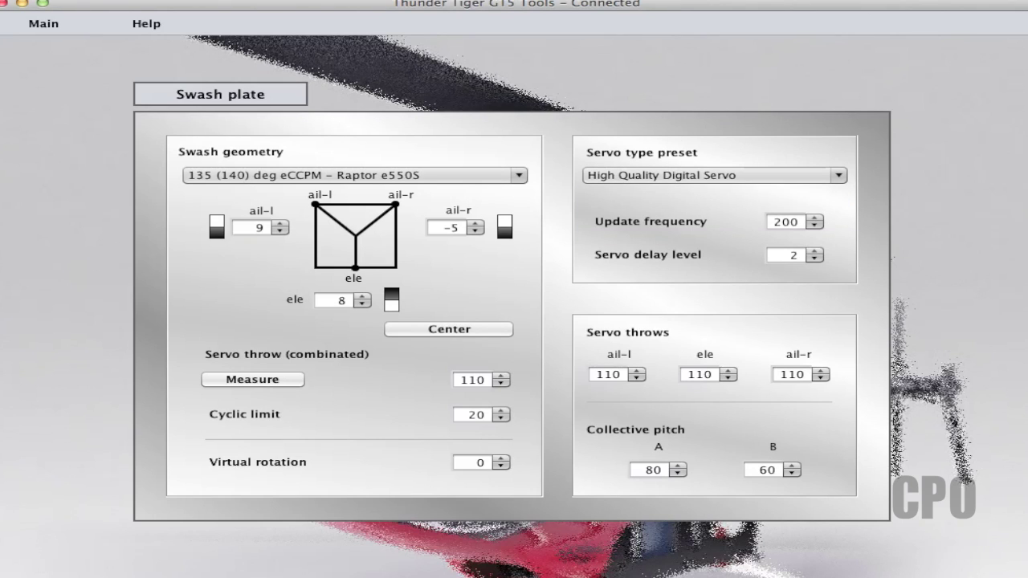
click(30, 26)
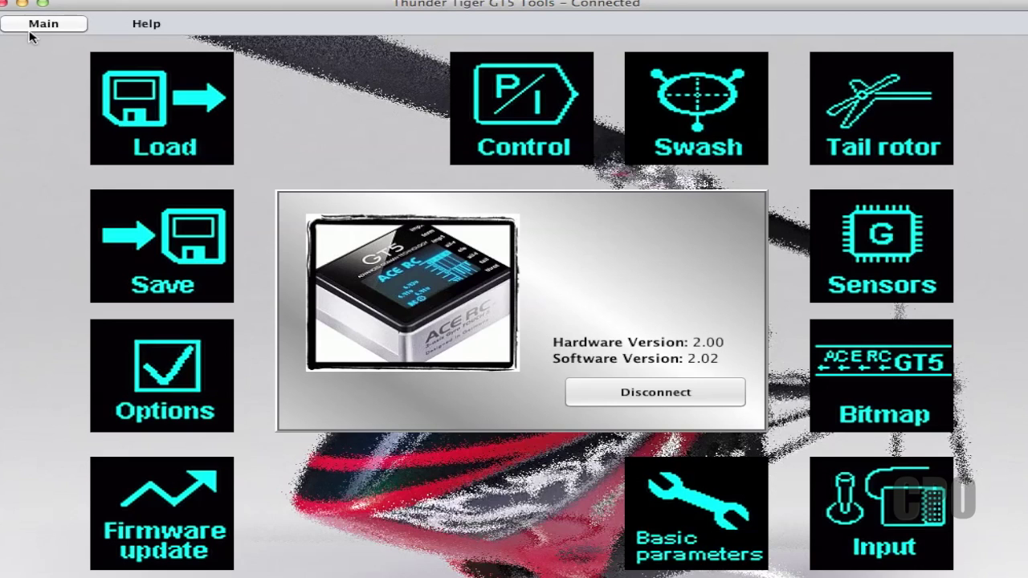
Disconnect the GT5 unit and connect to it again.
click(572, 391)
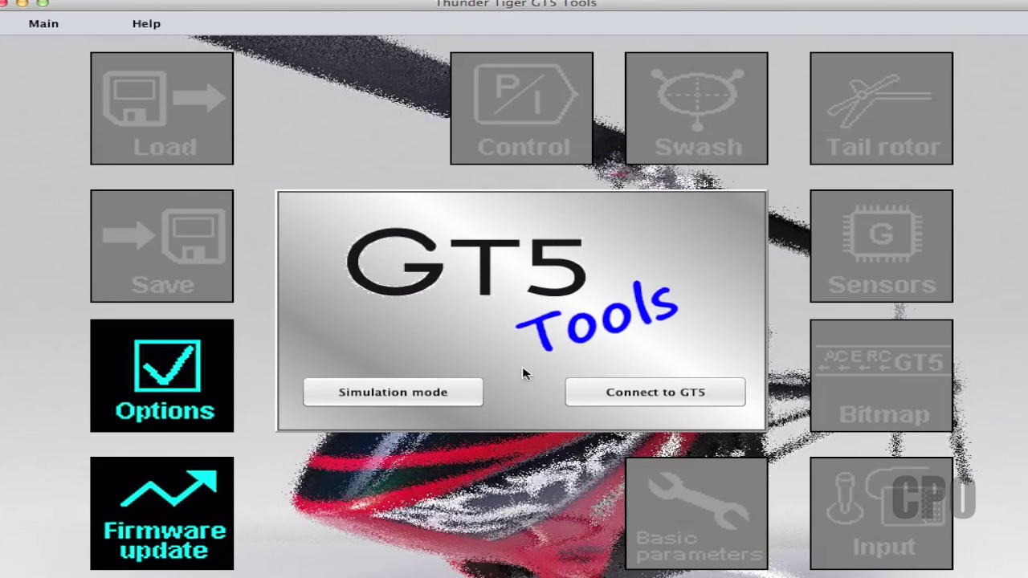
click(592, 394)
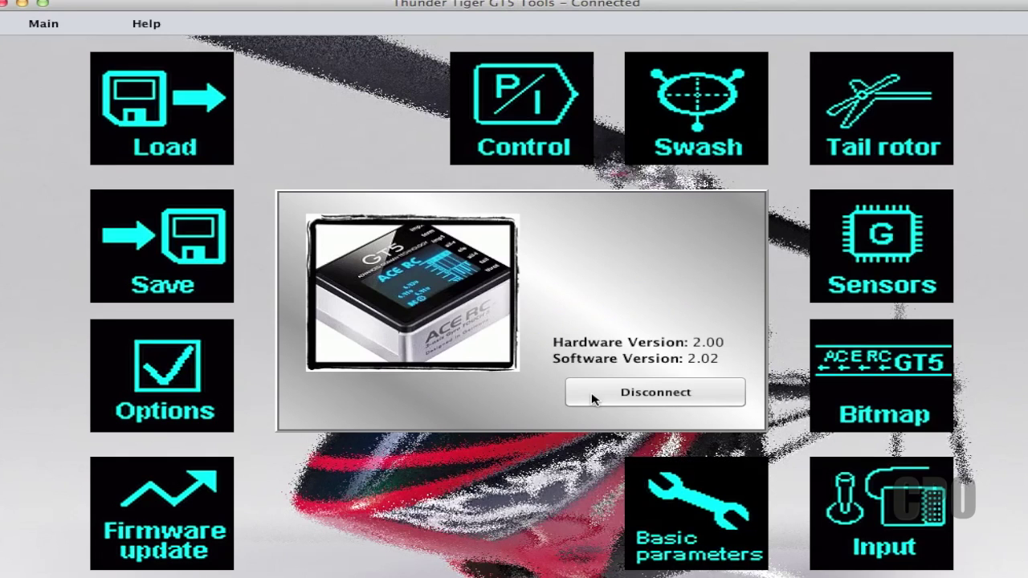
Prepare a GT5 setup save with the model name E550FBL and the comment "Basline".
click(155, 232)
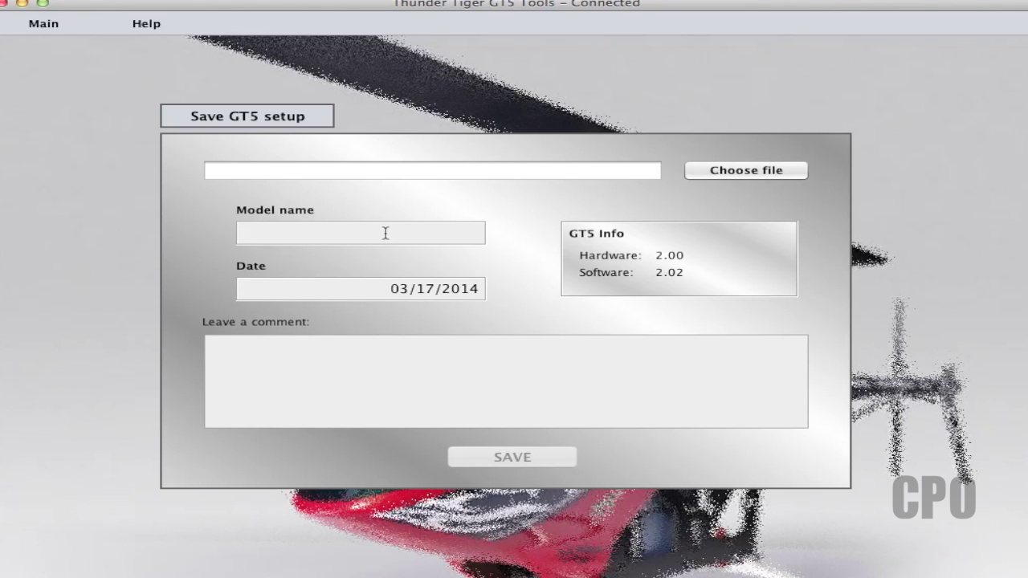
click(385, 234)
text(E550FBL)
click(327, 346)
text(Basline)
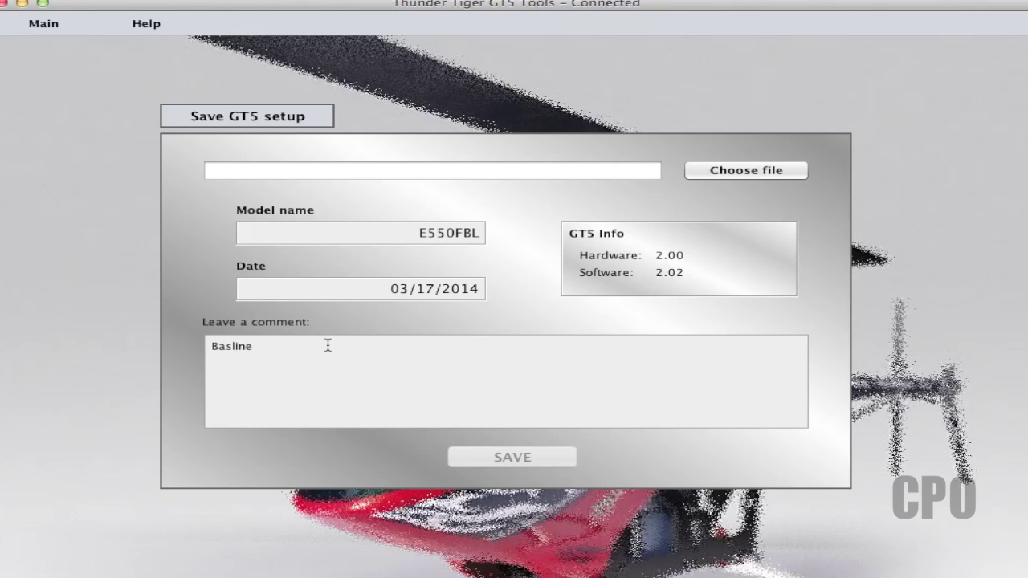
Save the GT5 setup in the Documents folder as E550FBL-Baseline.
click(725, 171)
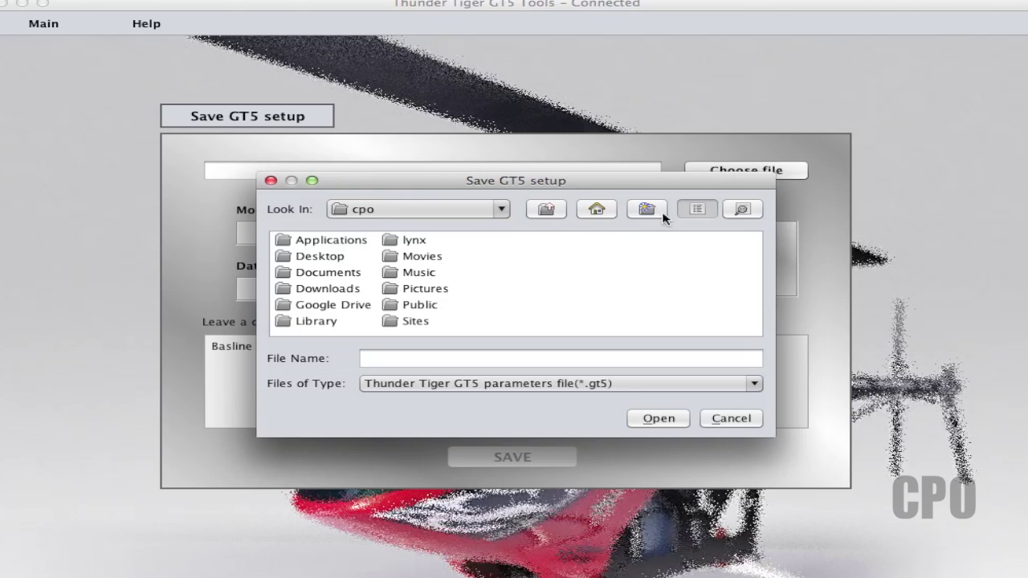
double_click(333, 273)
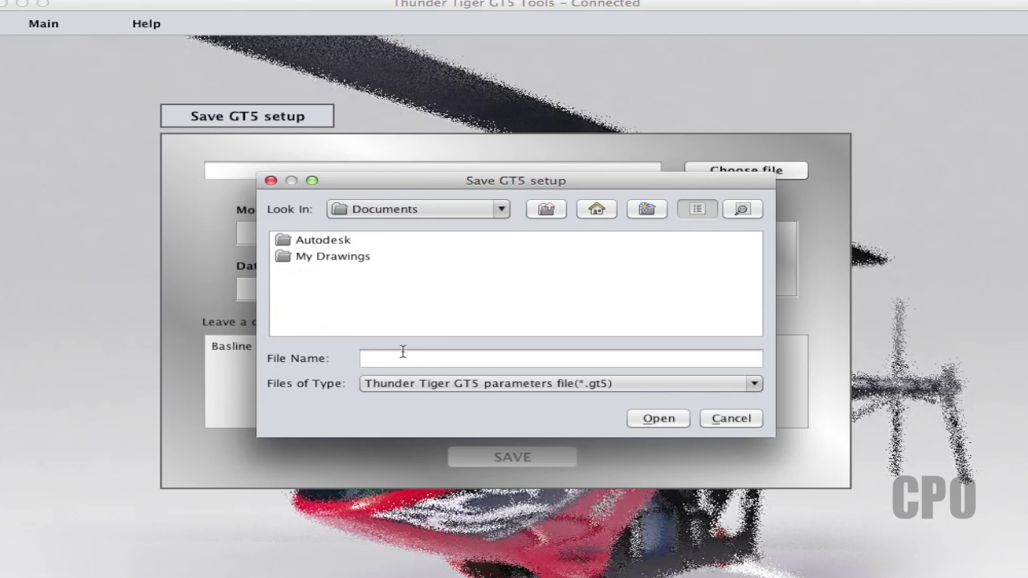
text(E550FBL-Baseline)
click(666, 423)
click(511, 457)
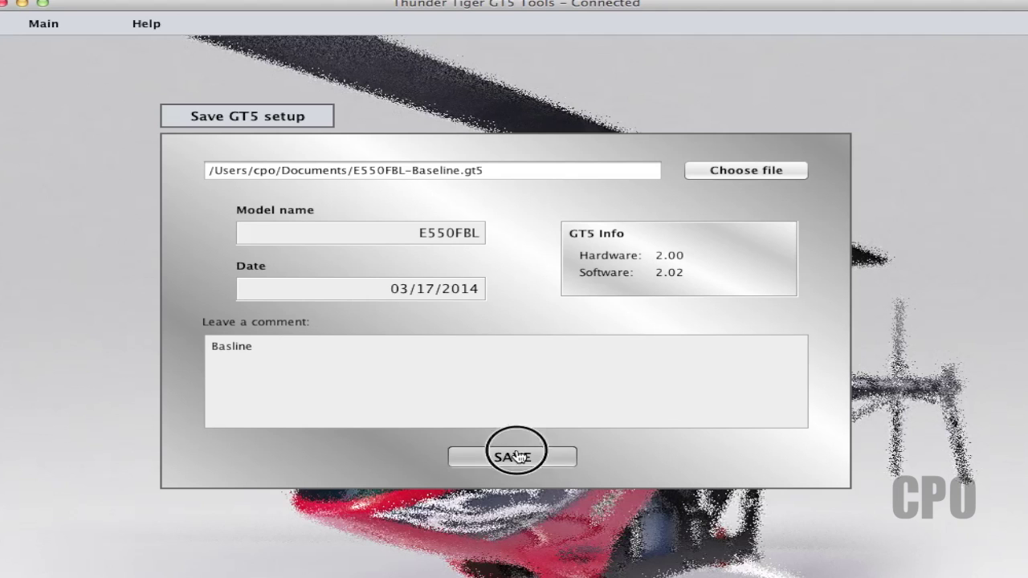
click(602, 344)
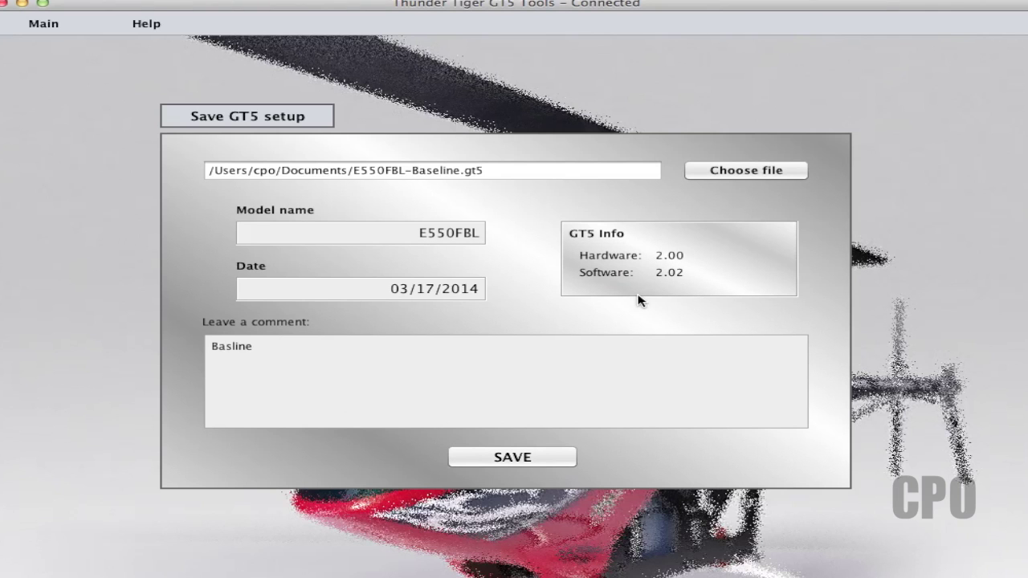
click(29, 23)
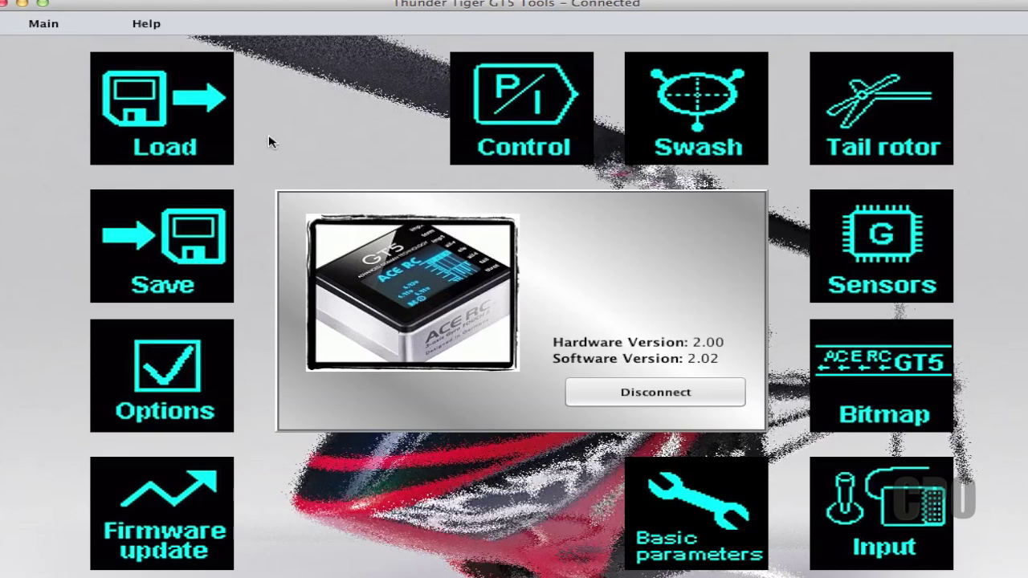
Load the E550FBL-Baseline.gt5 setup from the Documents folder into the GT5 with all parameter groups included.
click(181, 131)
click(794, 171)
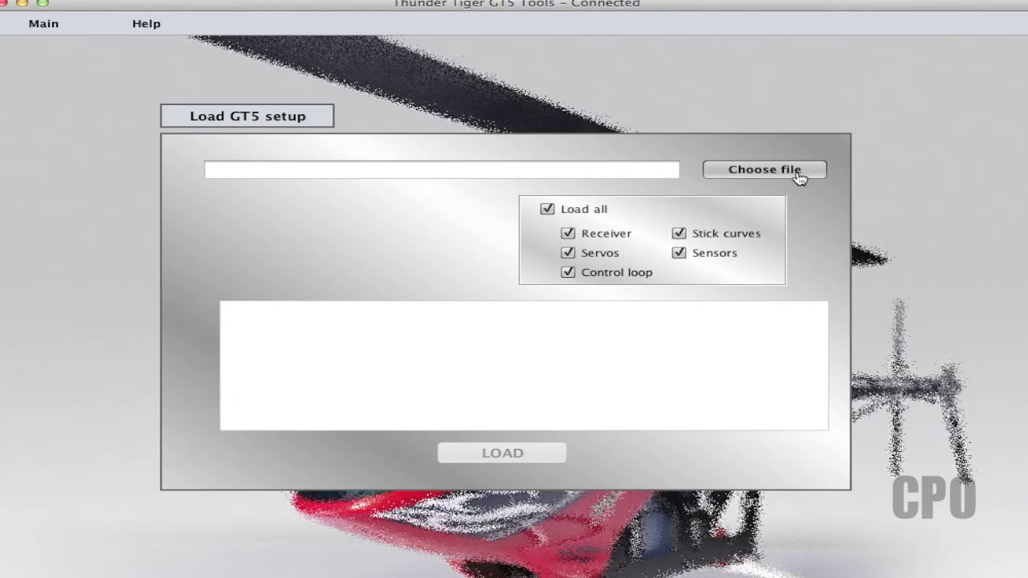
double_click(329, 272)
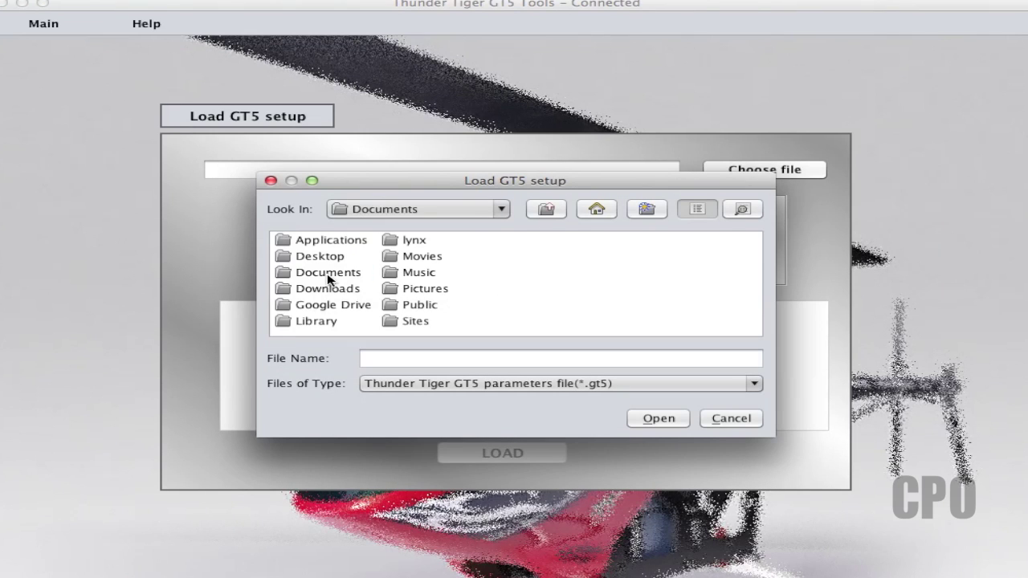
click(332, 274)
click(651, 419)
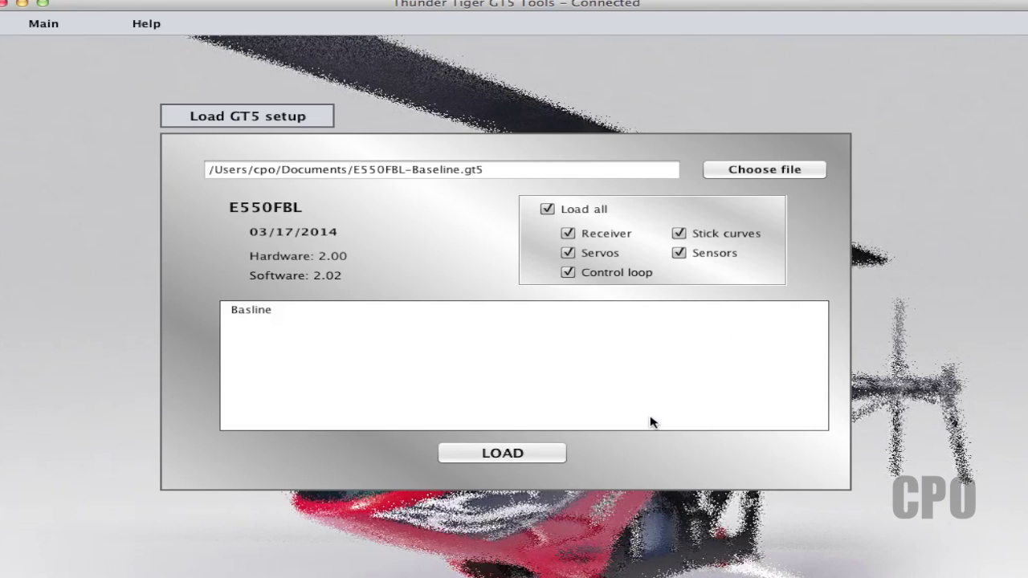
click(478, 455)
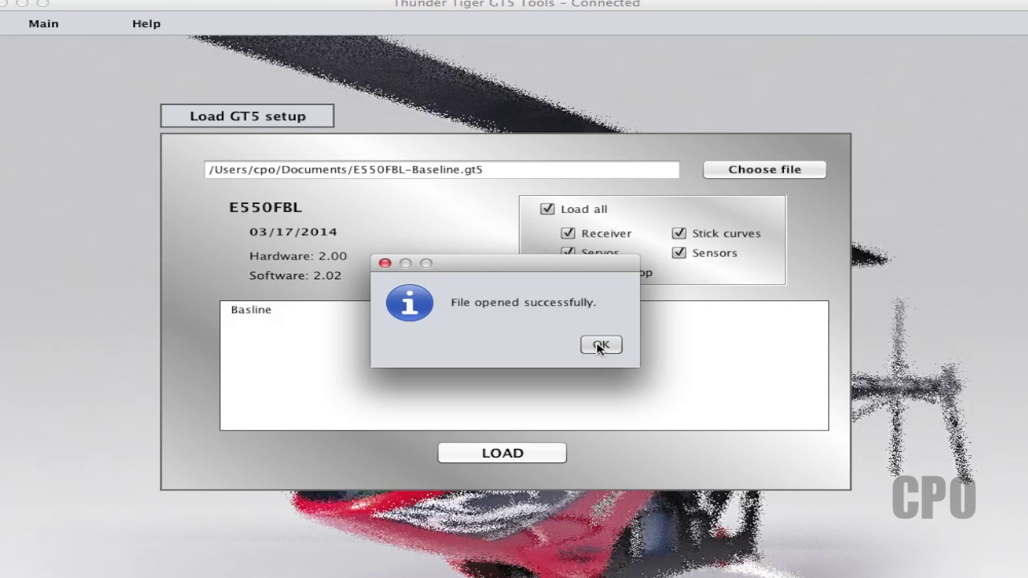
click(600, 346)
Review the tail rotor settings and the sensors settings, returning to the main overview after each.
click(32, 23)
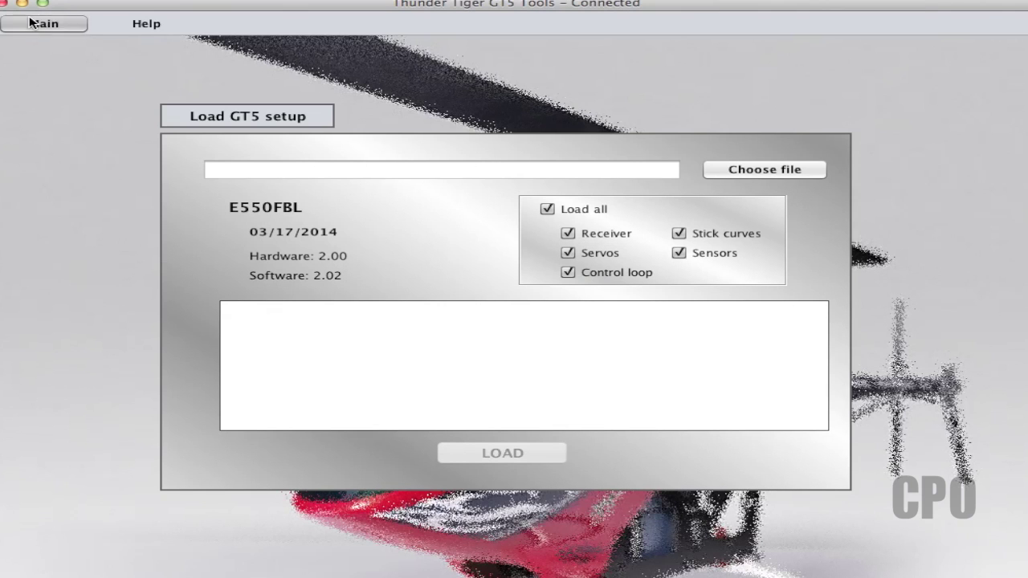
click(913, 115)
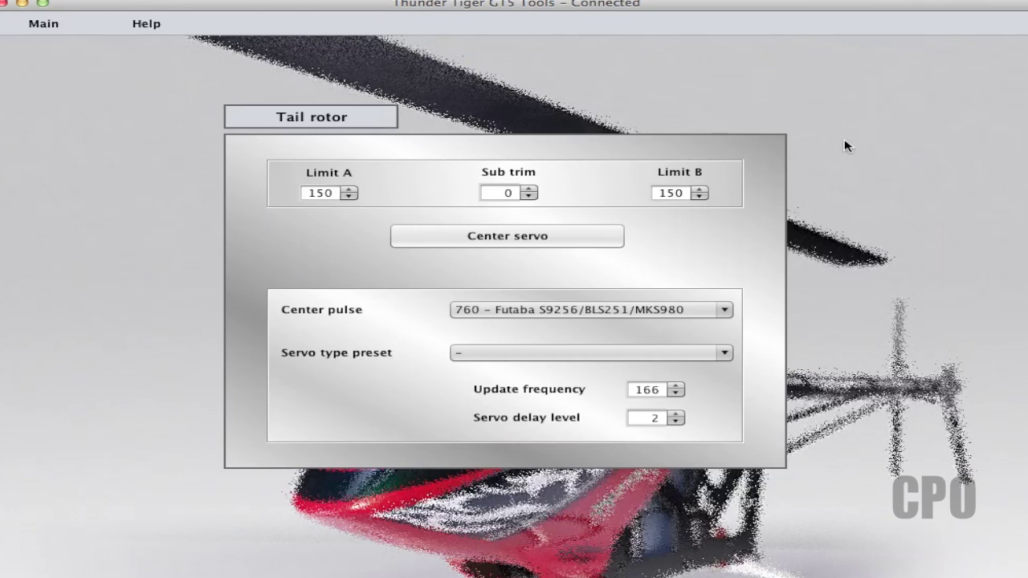
click(44, 32)
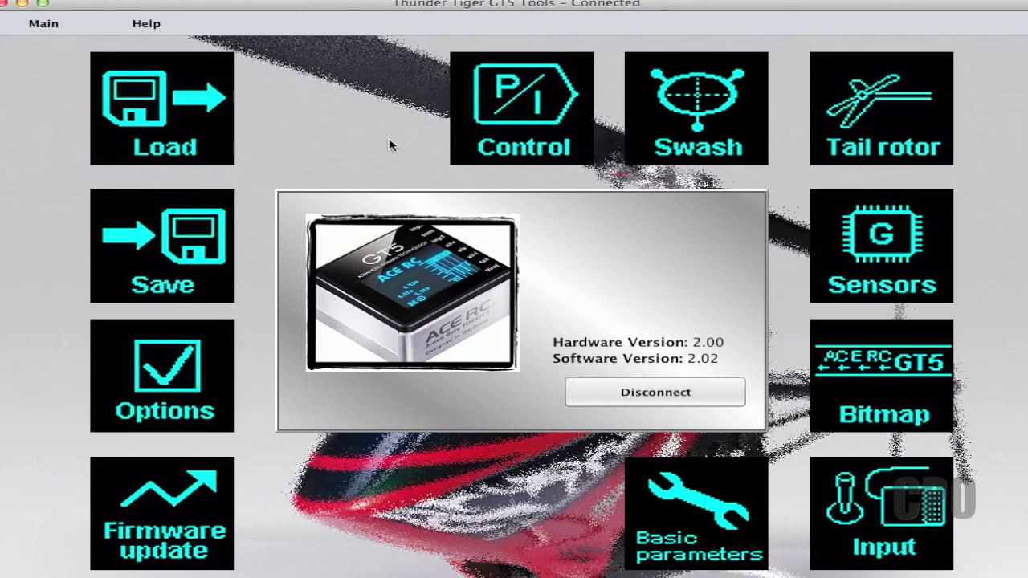
click(913, 290)
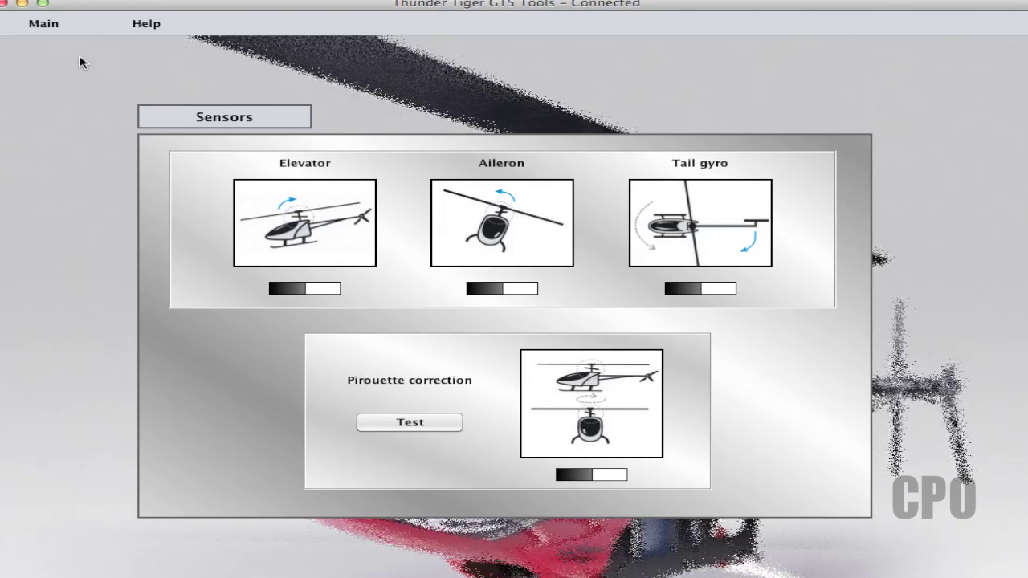
click(50, 26)
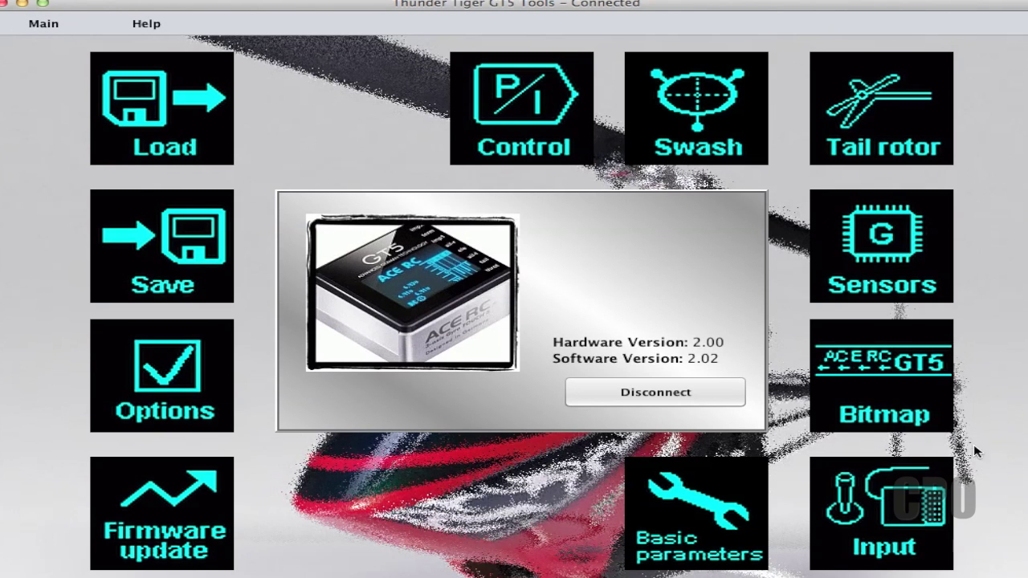
Open the bitmap editor and invert the color scheme, then invert it back.
click(921, 407)
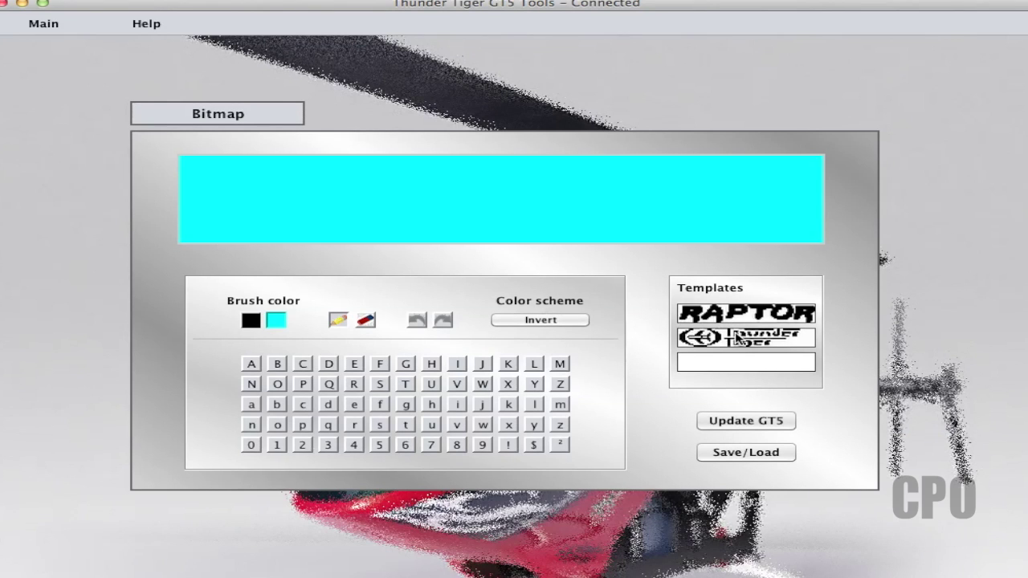
click(566, 321)
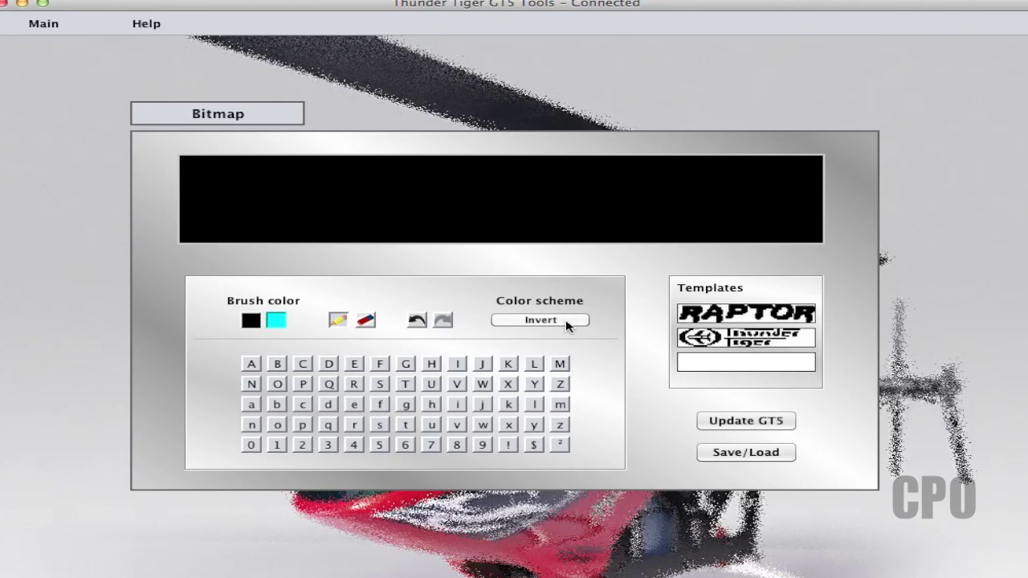
click(566, 321)
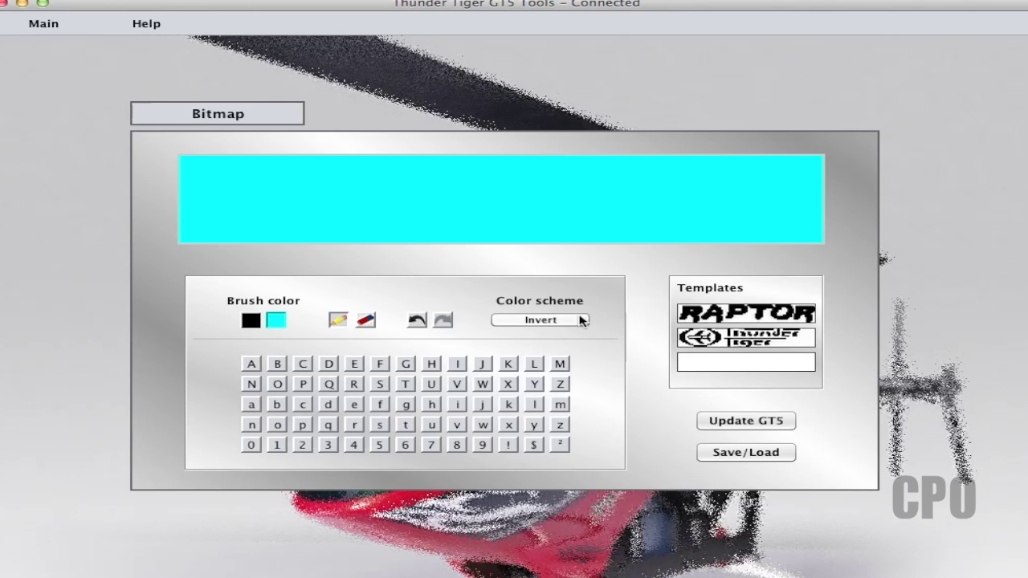
Apply the RAPTOR template to the bitmap and update the GT5 with it.
click(772, 322)
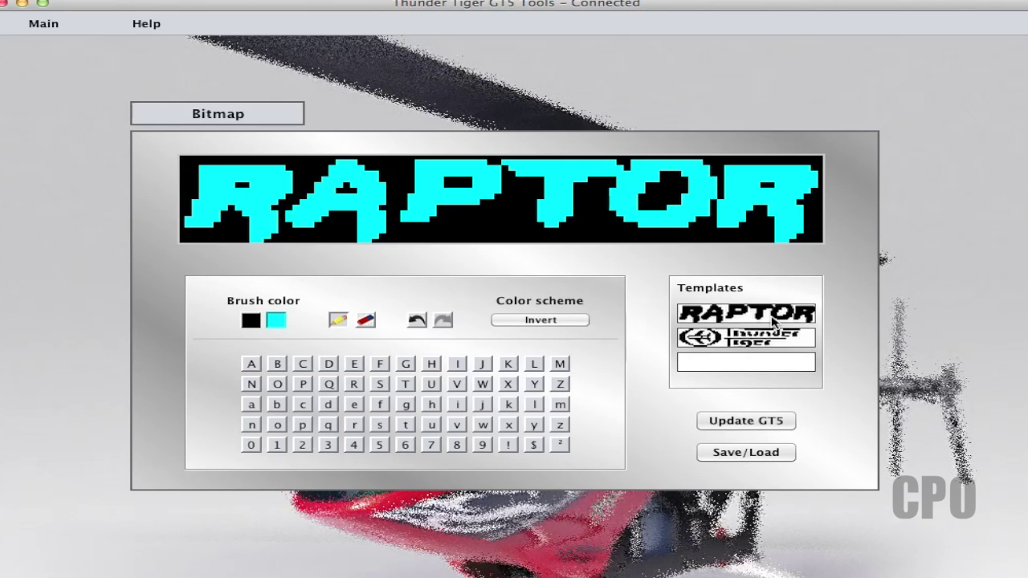
click(737, 421)
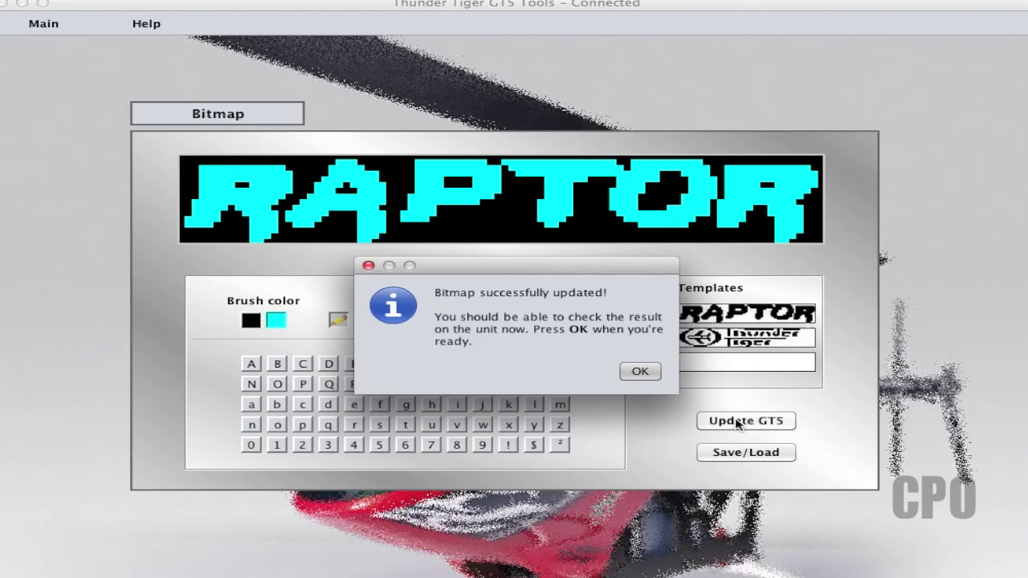
click(638, 372)
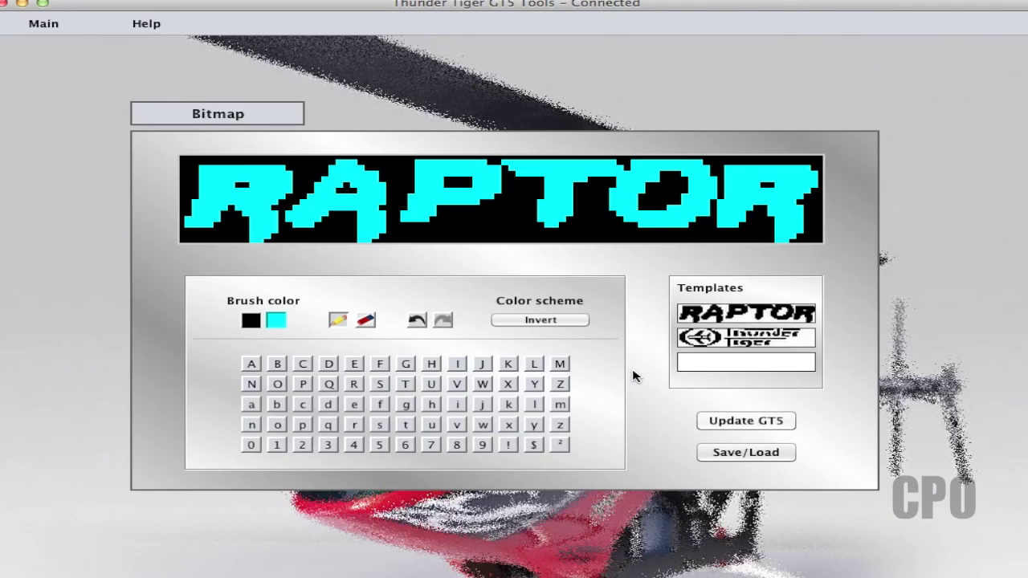
Disconnect the GT5 and reopen the bitmap editor in simulation mode.
click(45, 24)
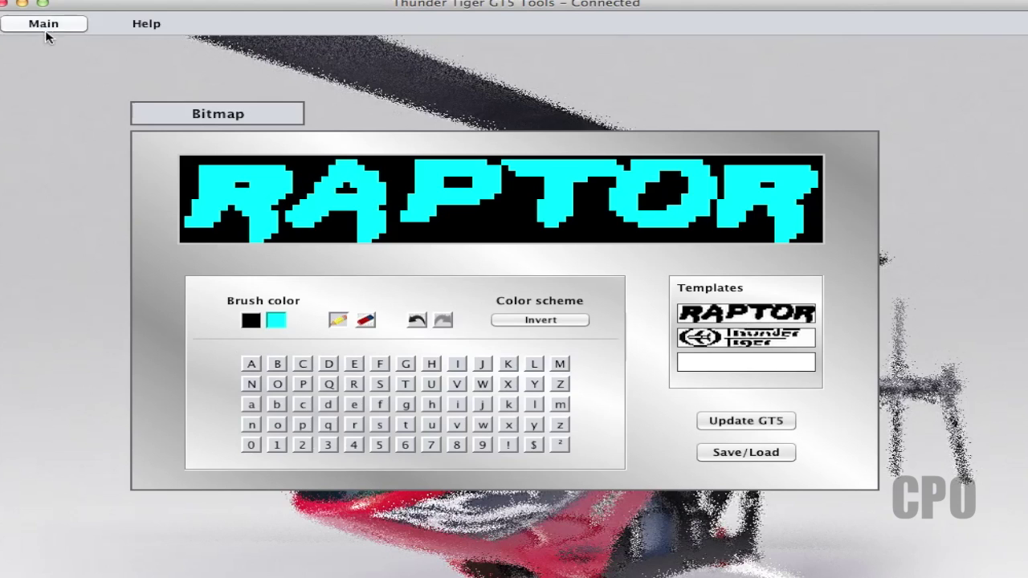
click(614, 394)
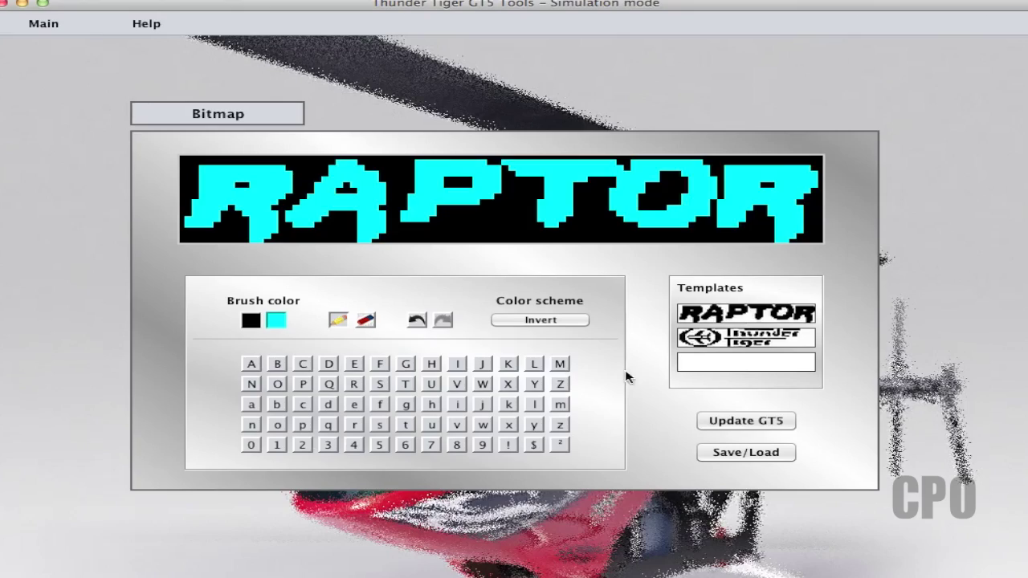
Write "CPO's" in cyan on a black bitmap, placing the letters individually and drawing the apostrophe with the pencil.
click(302, 363)
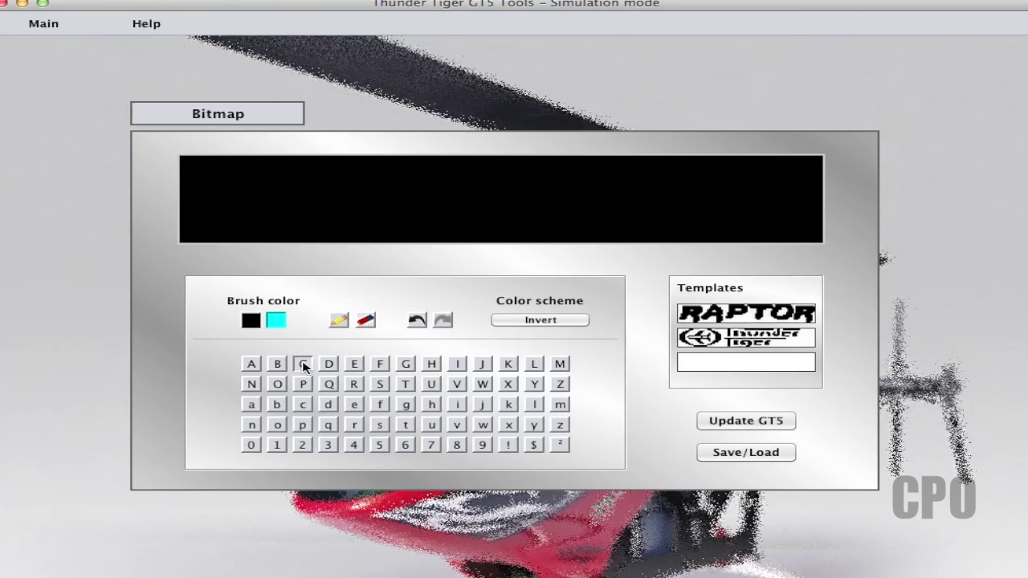
click(218, 181)
click(302, 384)
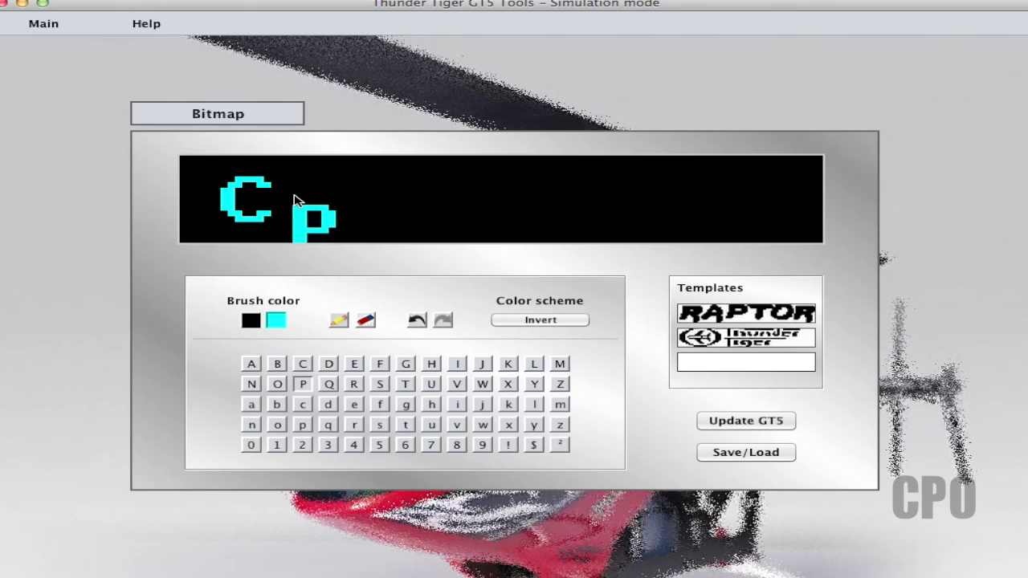
click(284, 179)
click(277, 384)
click(345, 179)
click(381, 426)
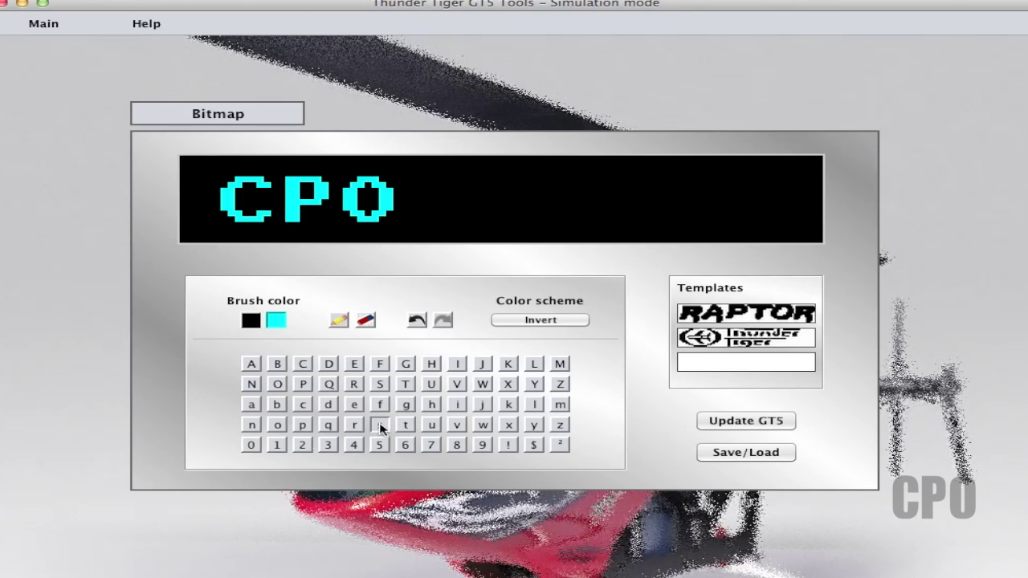
click(408, 193)
click(338, 320)
drag(404, 195, 404, 179)
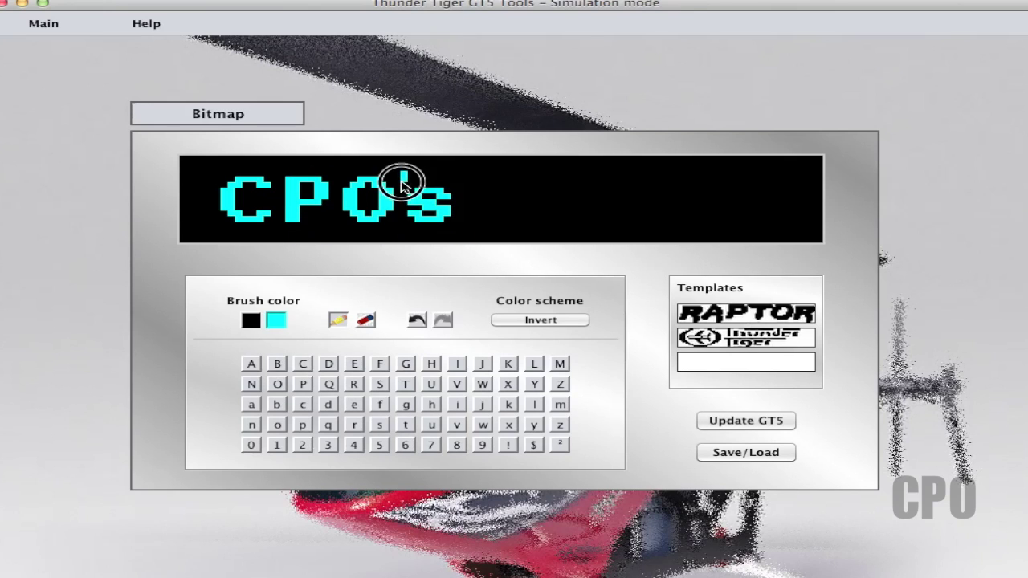
Draw a cyan helicopter with rotor, tail boom and skids beside the CPO's lettering on the bitmap.
mouse_move(498, 166)
mouse_down()
mouse_move(494, 221)
mouse_move(576, 202)
mouse_move(597, 217)
mouse_move(604, 179)
mouse_move(659, 218)
mouse_move(583, 172)
mouse_move(664, 172)
mouse_move(520, 173)
mouse_move(585, 174)
mouse_move(582, 210)
mouse_move(796, 211)
mouse_move(651, 195)
mouse_move(608, 200)
mouse_move(603, 217)
mouse_move(664, 202)
mouse_move(587, 218)
mouse_move(739, 206)
mouse_move(560, 227)
mouse_move(572, 238)
mouse_up()
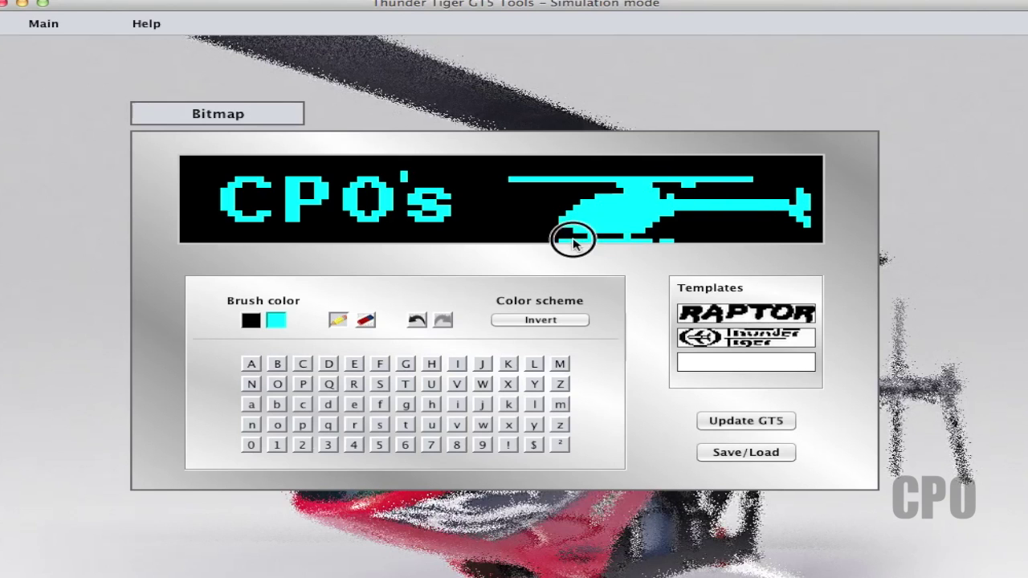
drag(696, 200, 719, 206)
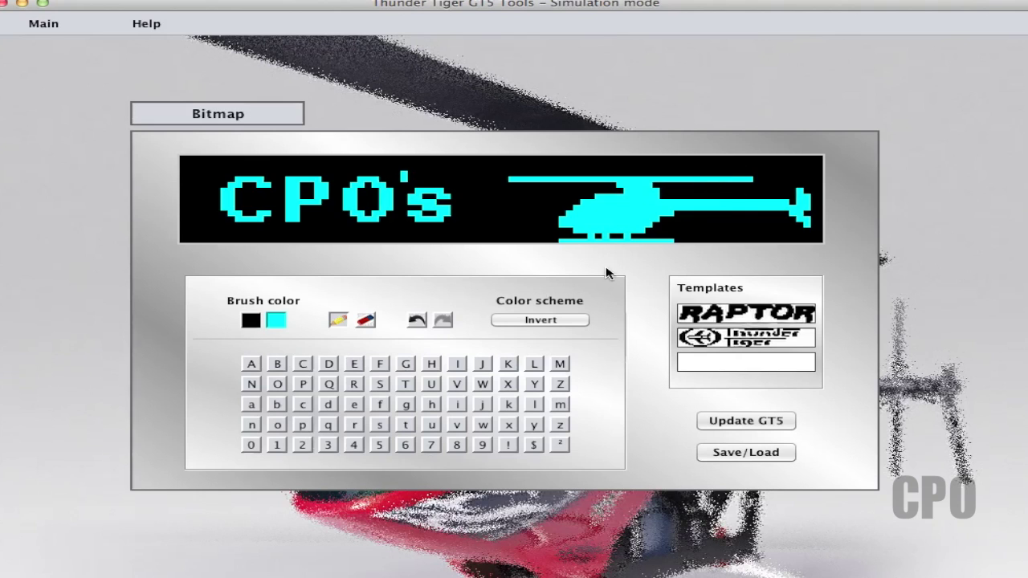
drag(799, 221, 776, 217)
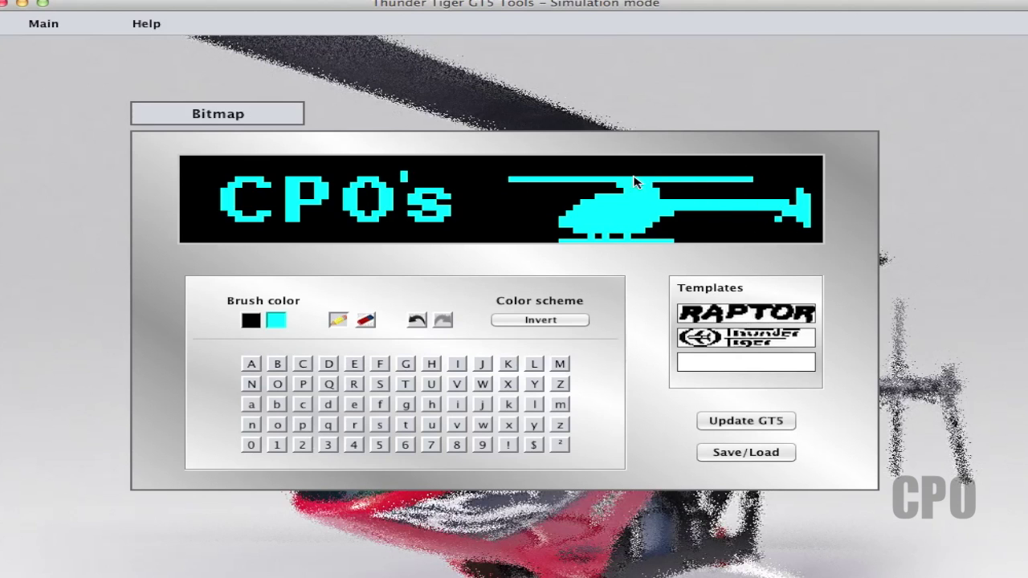
Open the swash plate settings and read the help on swash geometry, servo trim, virtual rotation and cyclic limit.
click(44, 24)
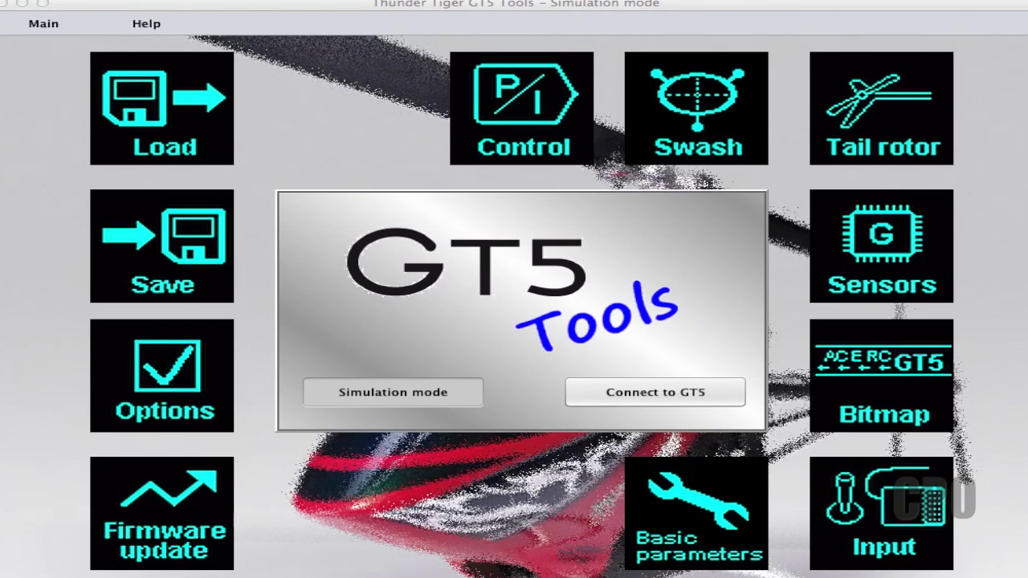
click(700, 113)
click(156, 25)
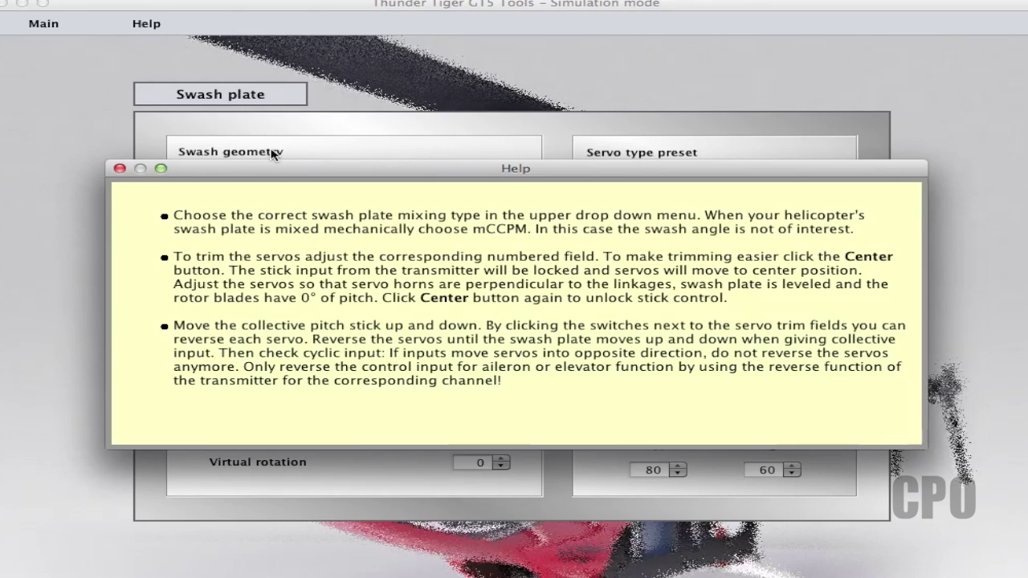
click(120, 169)
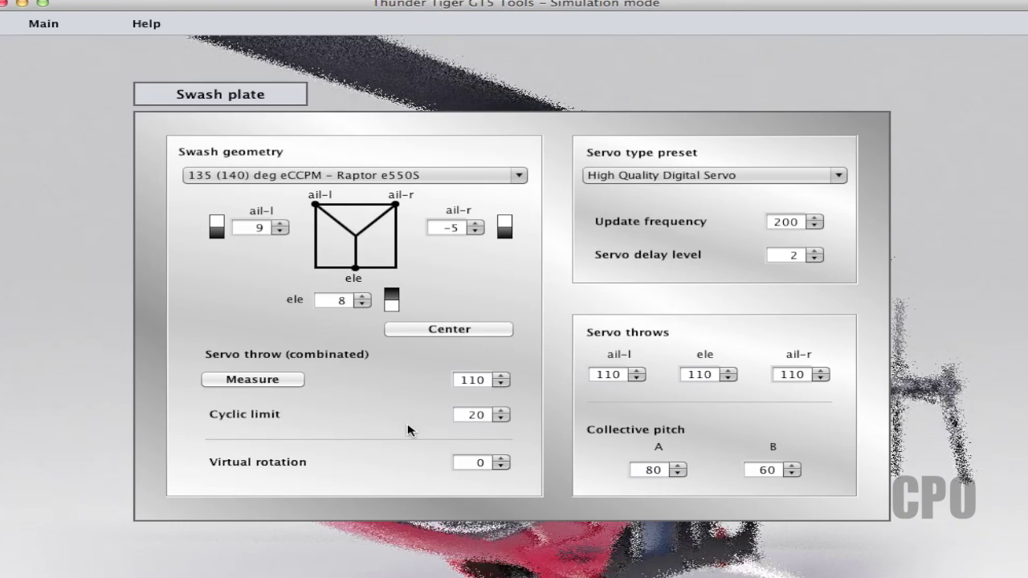
click(146, 23)
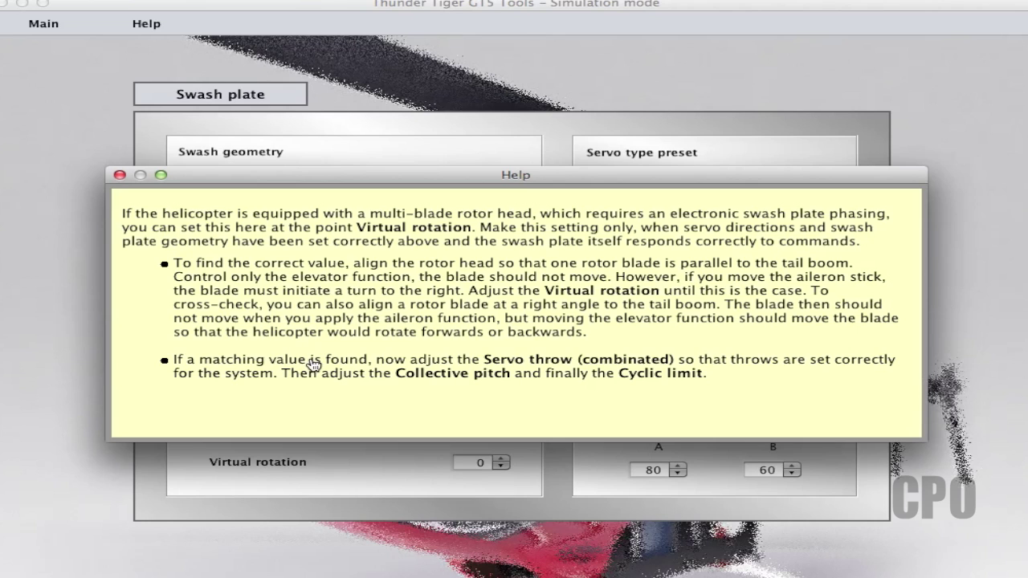
click(120, 174)
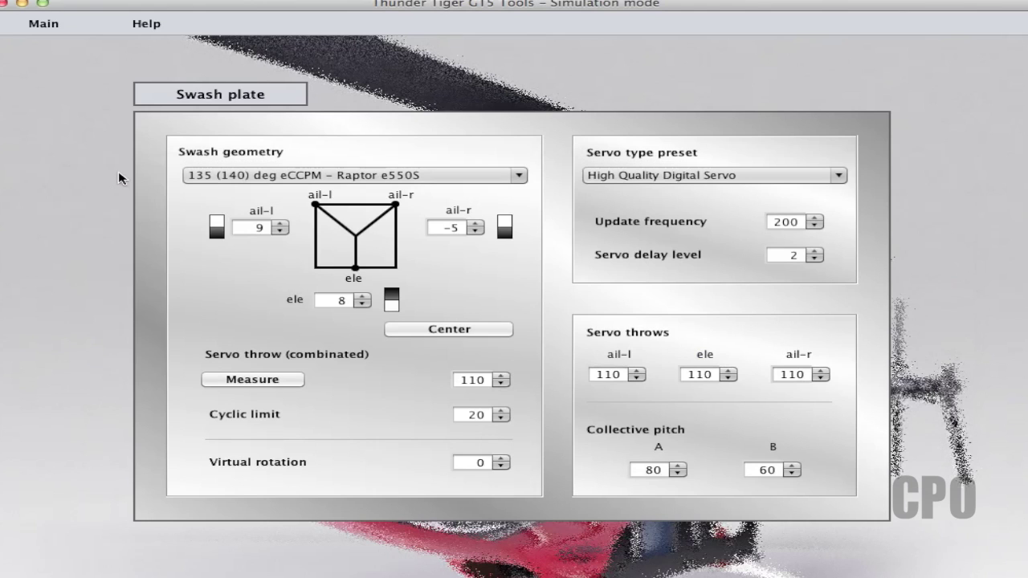
click(146, 23)
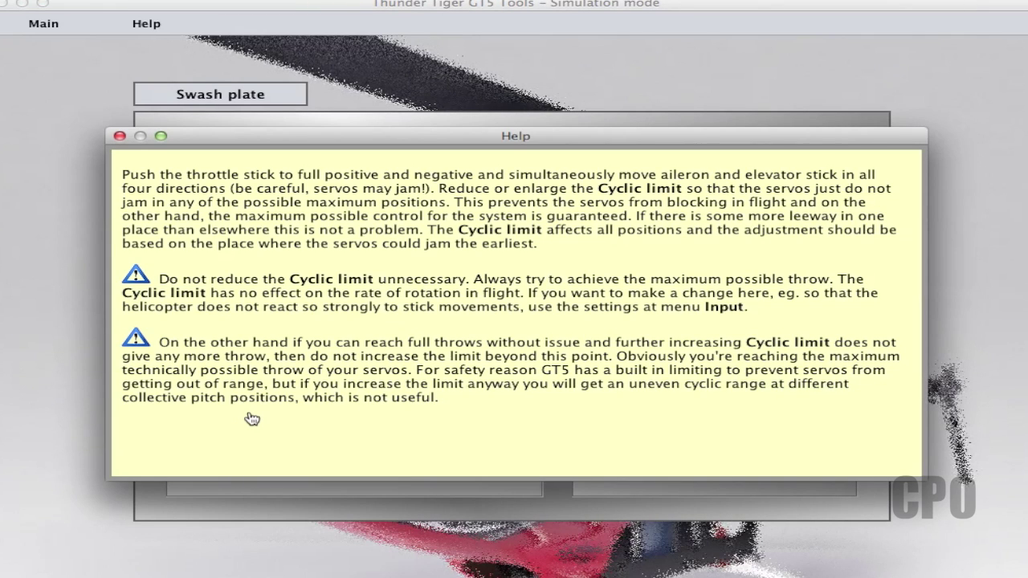
click(119, 135)
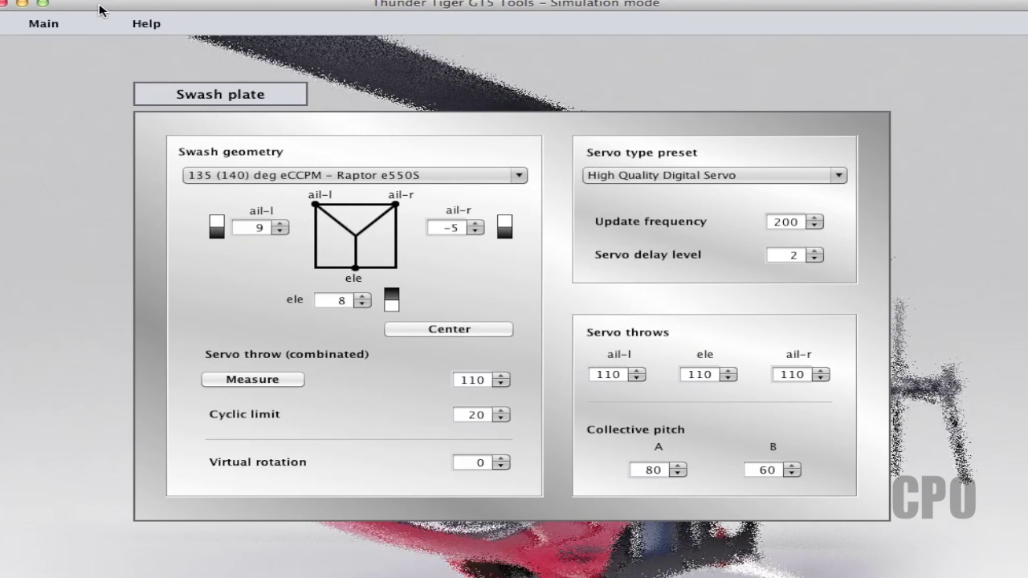
Connect to the GT5 and turn on servo centering in the swash plate settings.
click(666, 226)
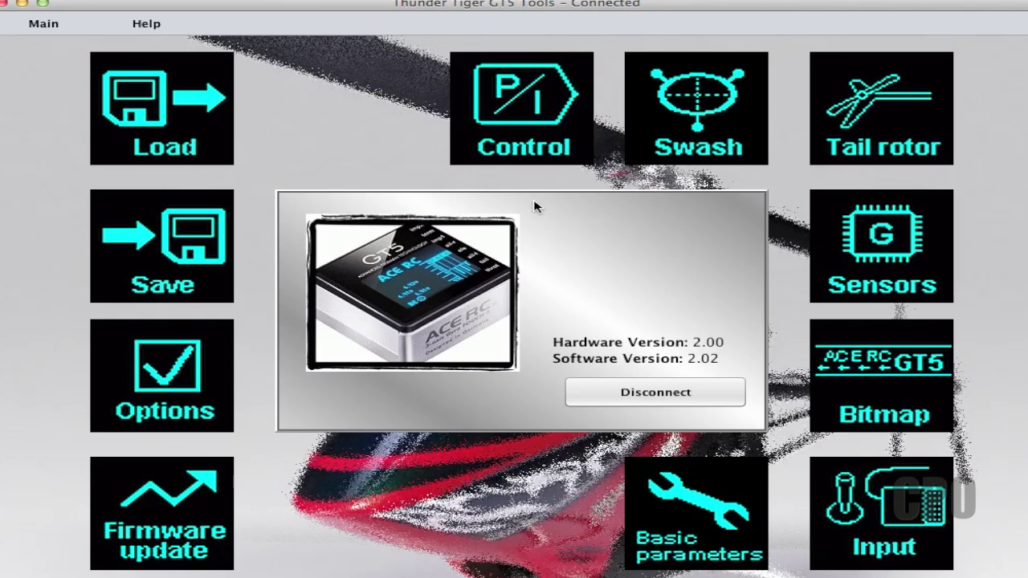
click(652, 127)
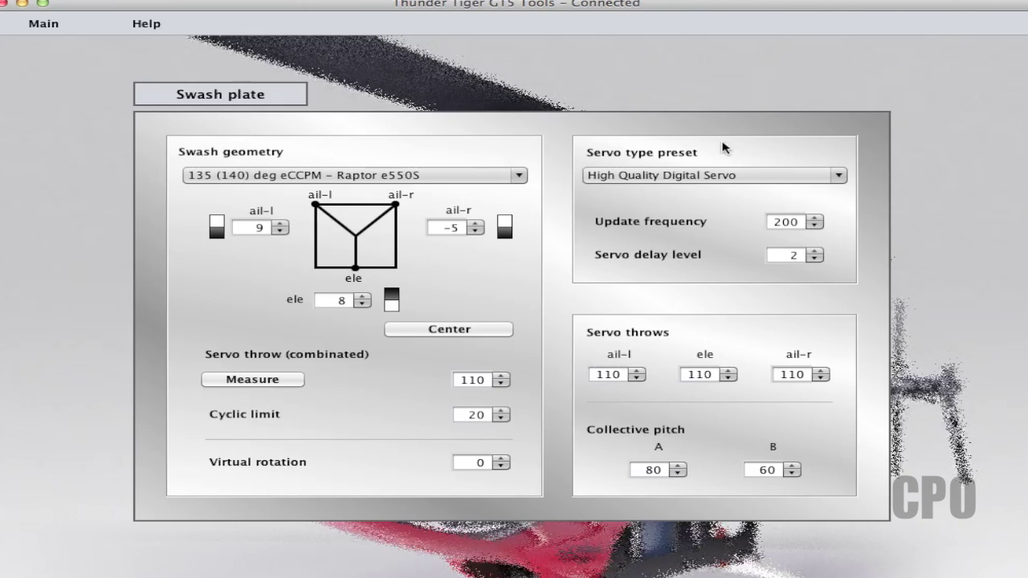
click(410, 331)
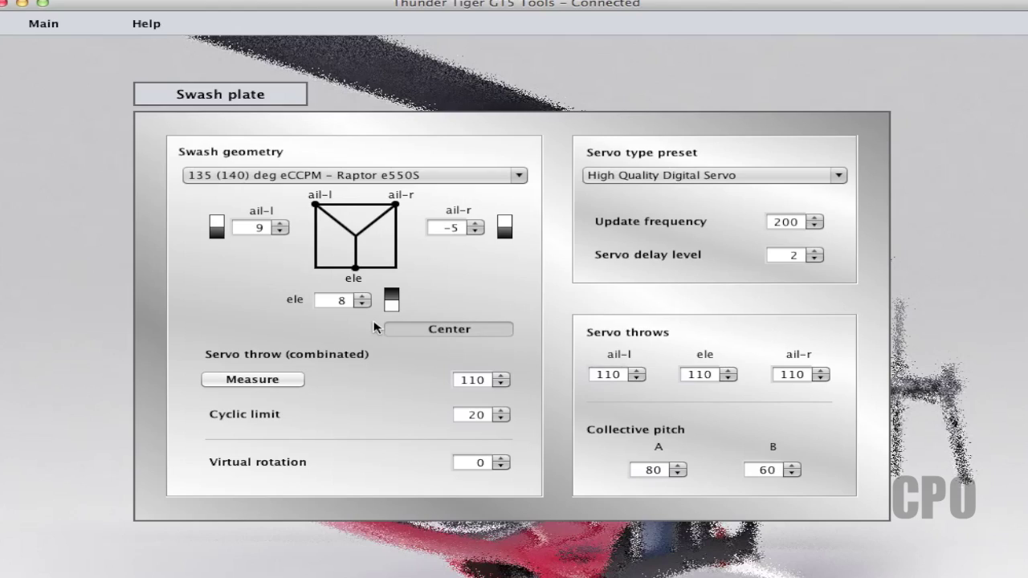